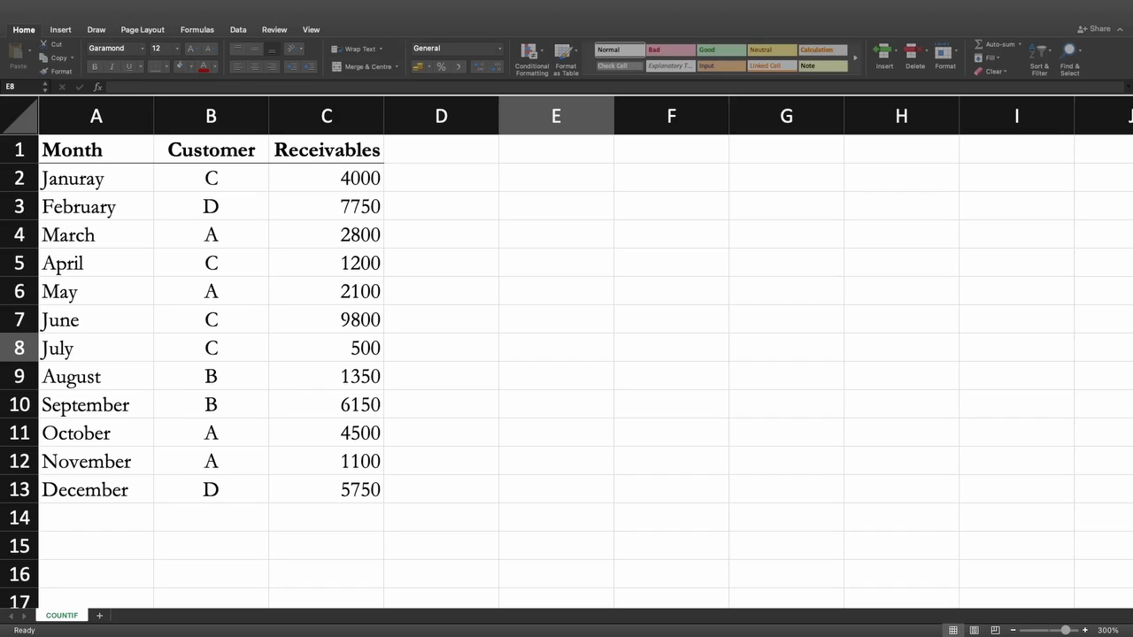
pyautogui.moveTo(211, 178); pyautogui.dragTo(211, 489)
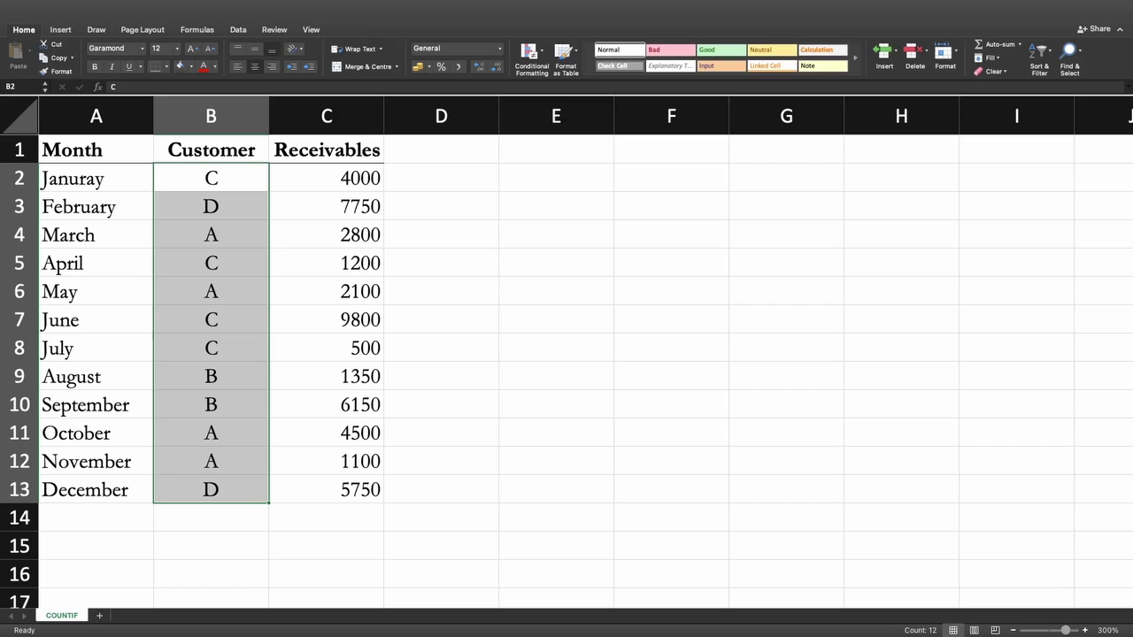
pyautogui.click(211, 234)
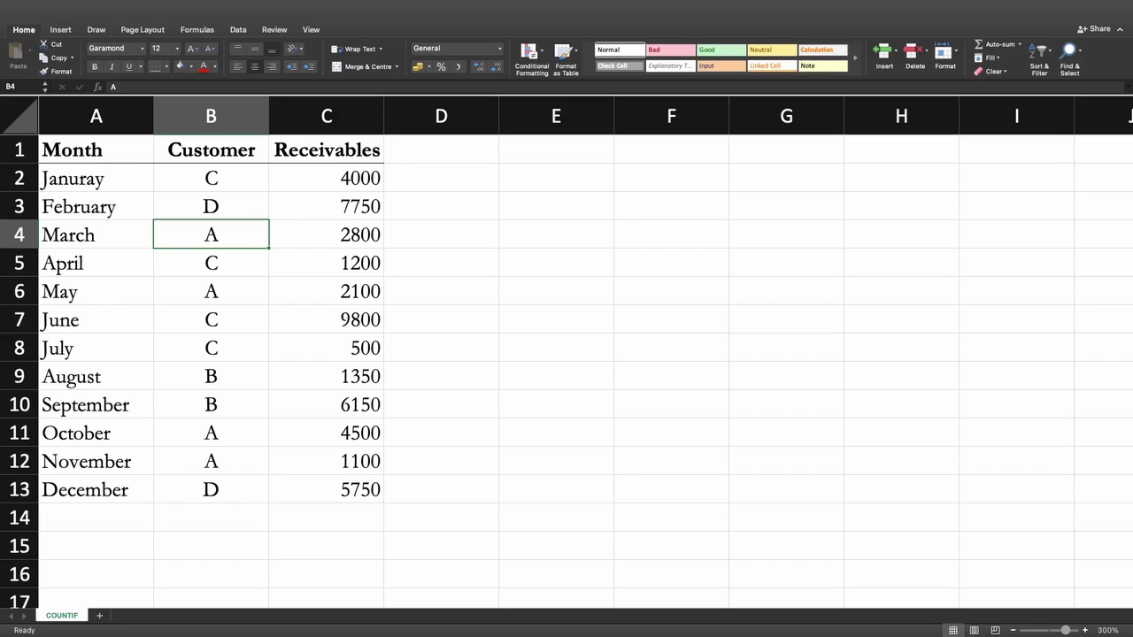
pyautogui.click(556, 235)
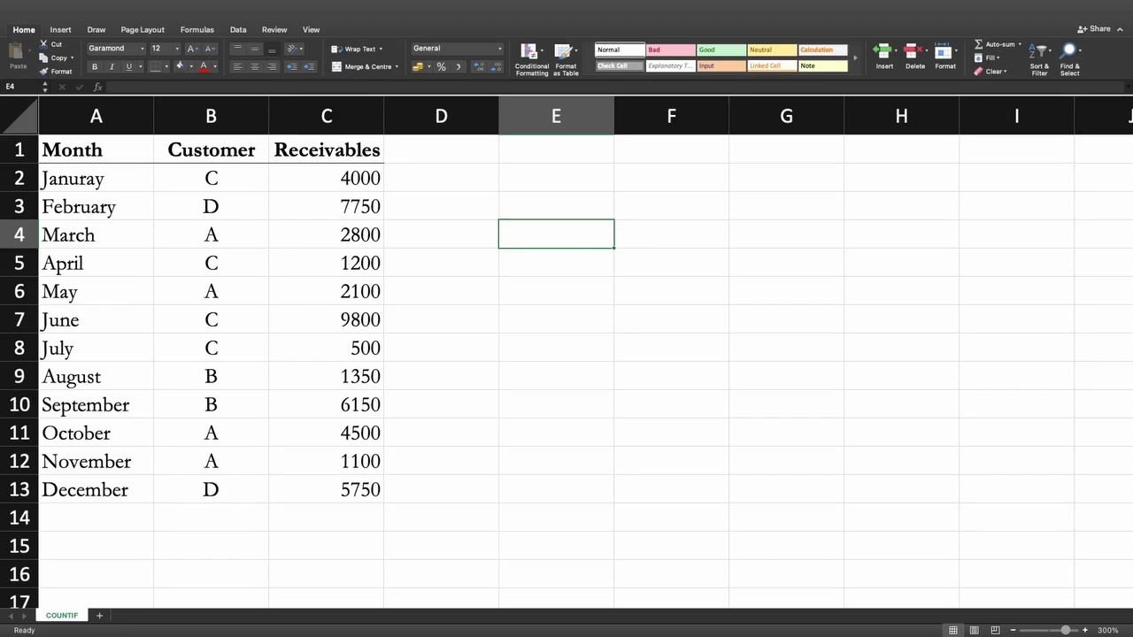
# - List the customers A, B, C and D in cells E3 through E6
pyautogui.click(555, 206)
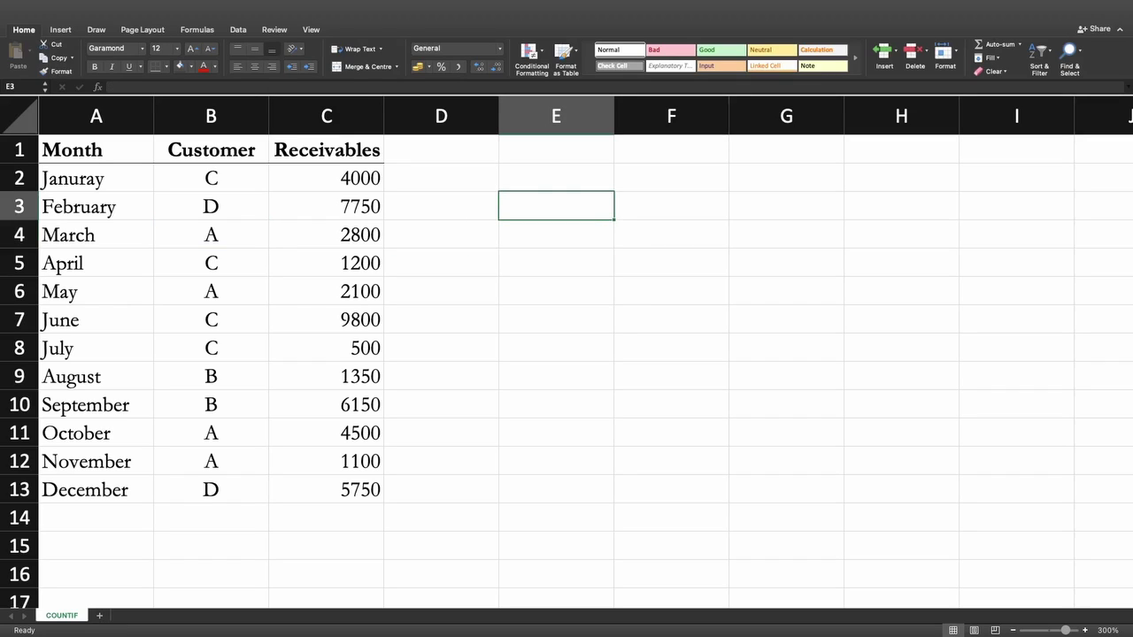
pyautogui.write('A')
pyautogui.press('Return')
pyautogui.write('B')
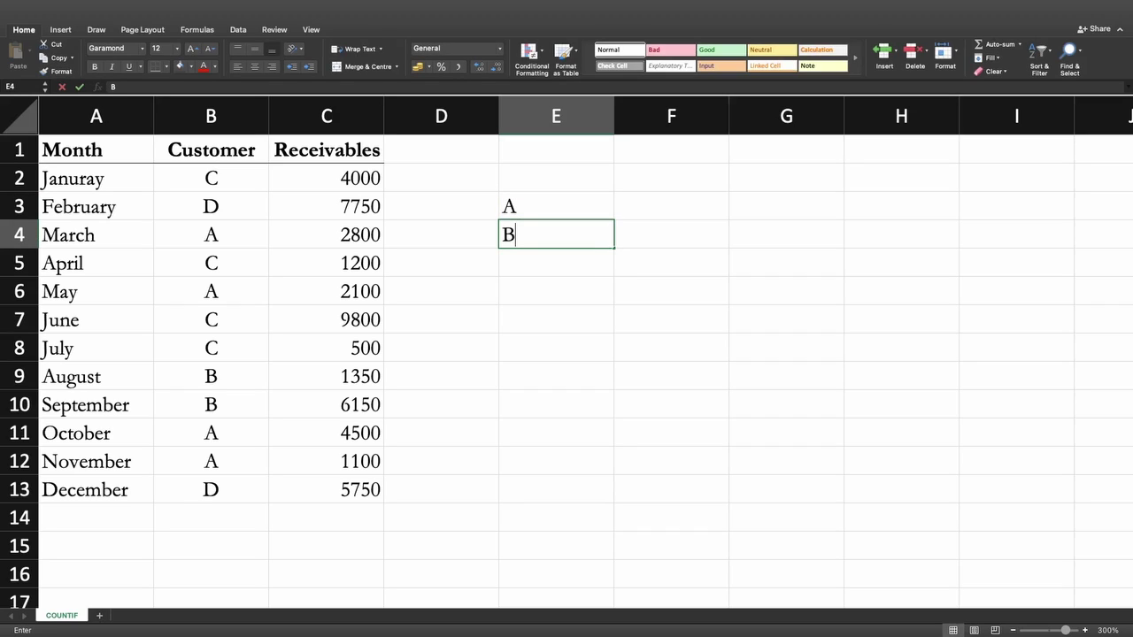
pyautogui.press('Return')
pyautogui.write('C')
pyautogui.press('Return')
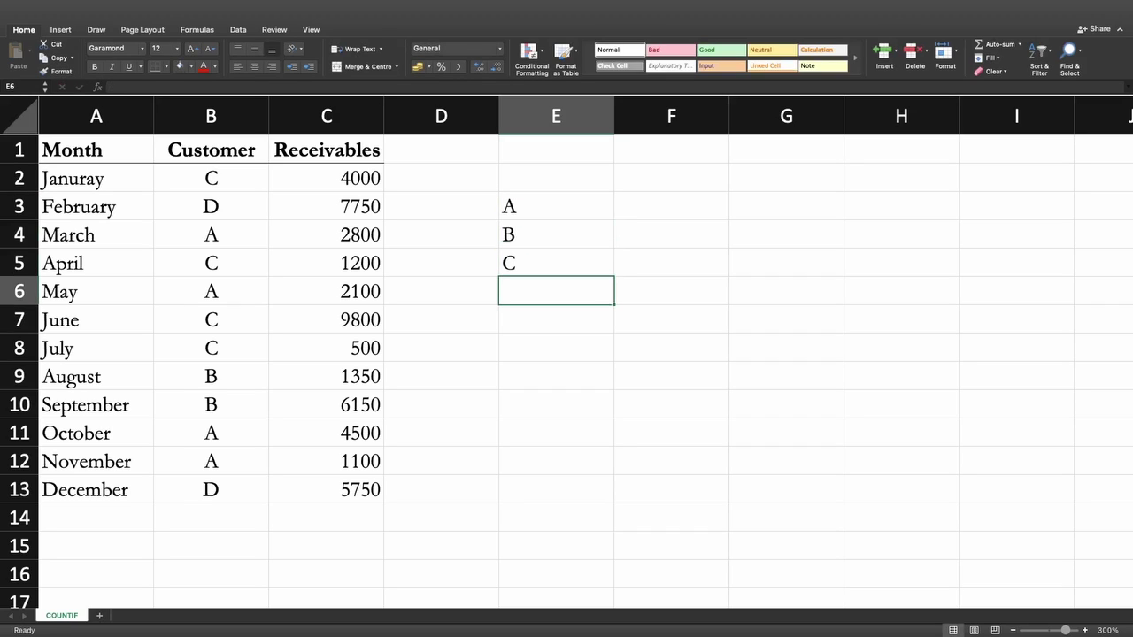
pyautogui.write('D')
pyautogui.press('Return')
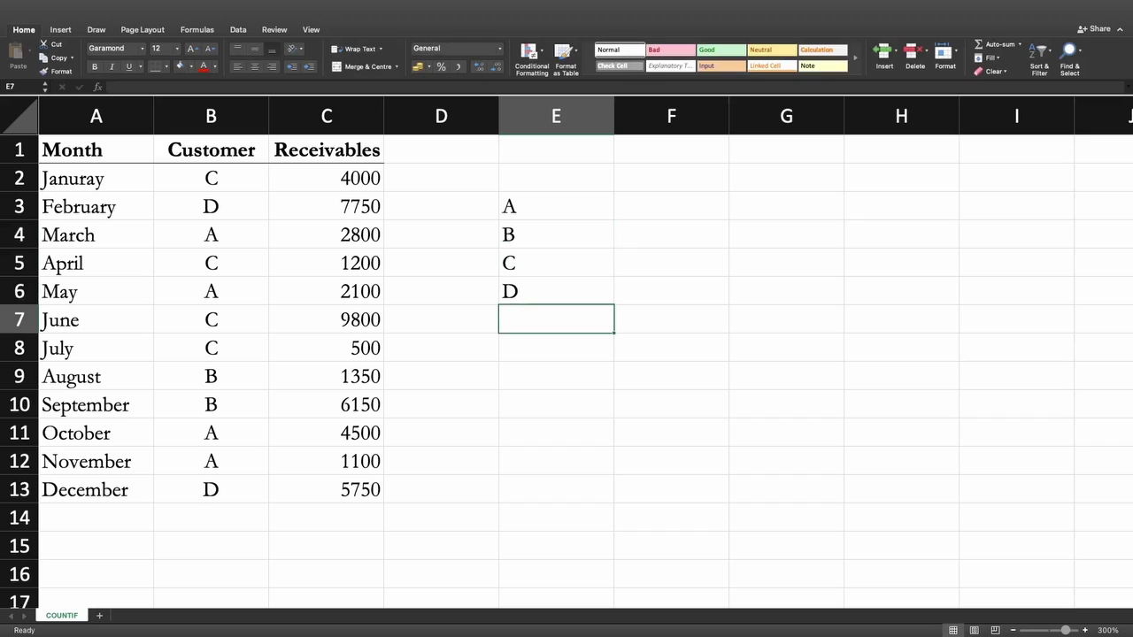
# - Add the column headings "Customer Name" in E2 and "No of Credit Purchase" in F2
pyautogui.click(556, 178)
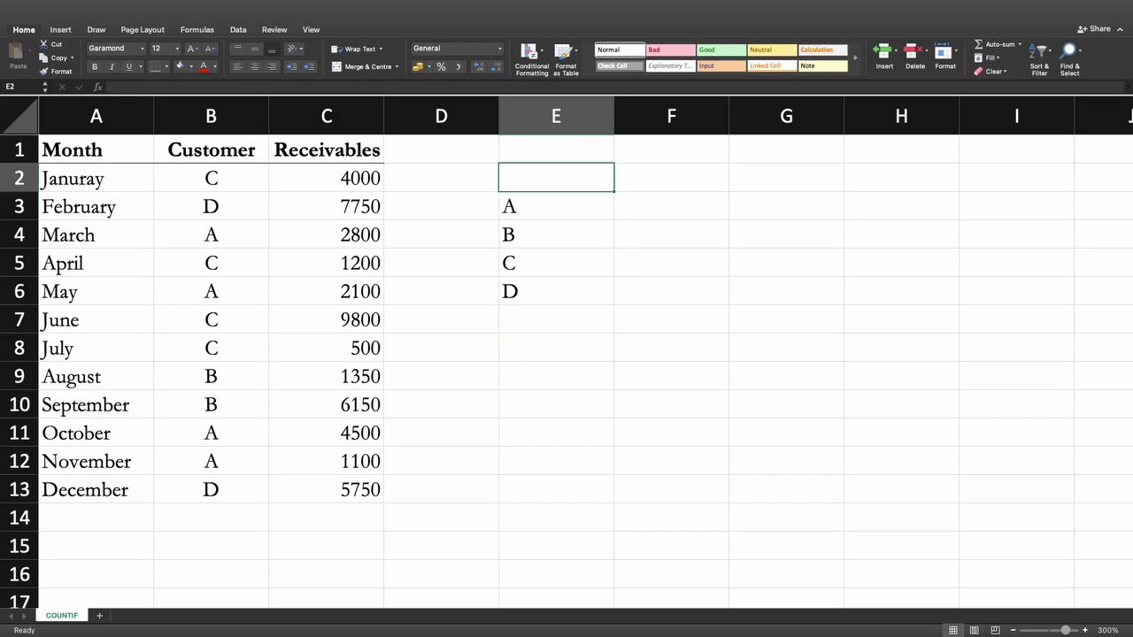
pyautogui.write('Cust')
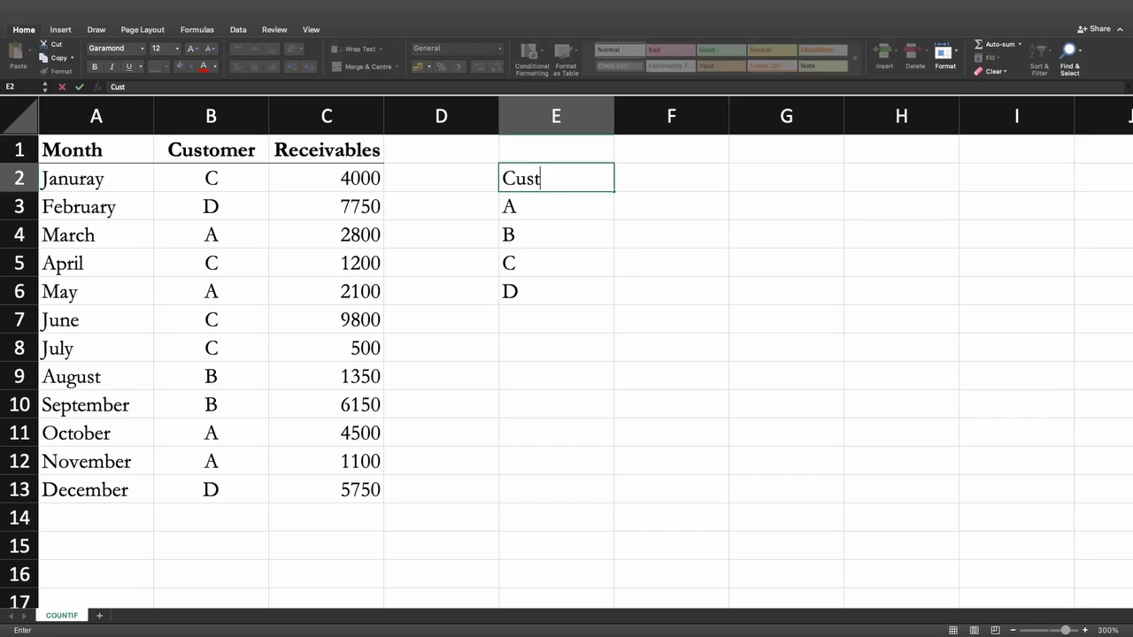
pyautogui.write('omer Name')
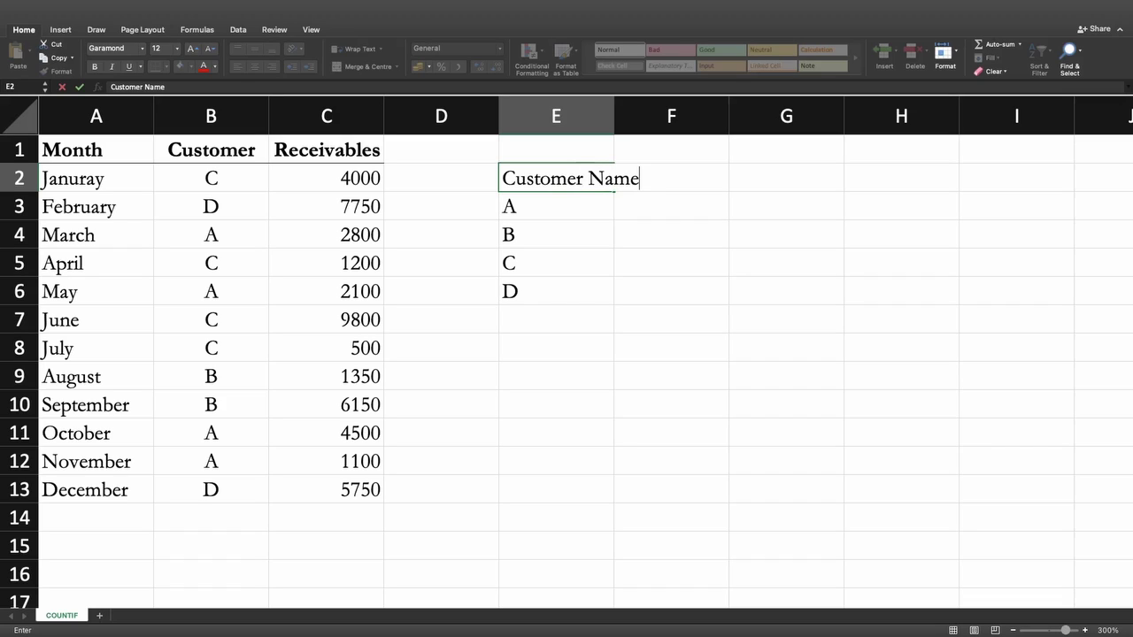
pyautogui.press('Return')
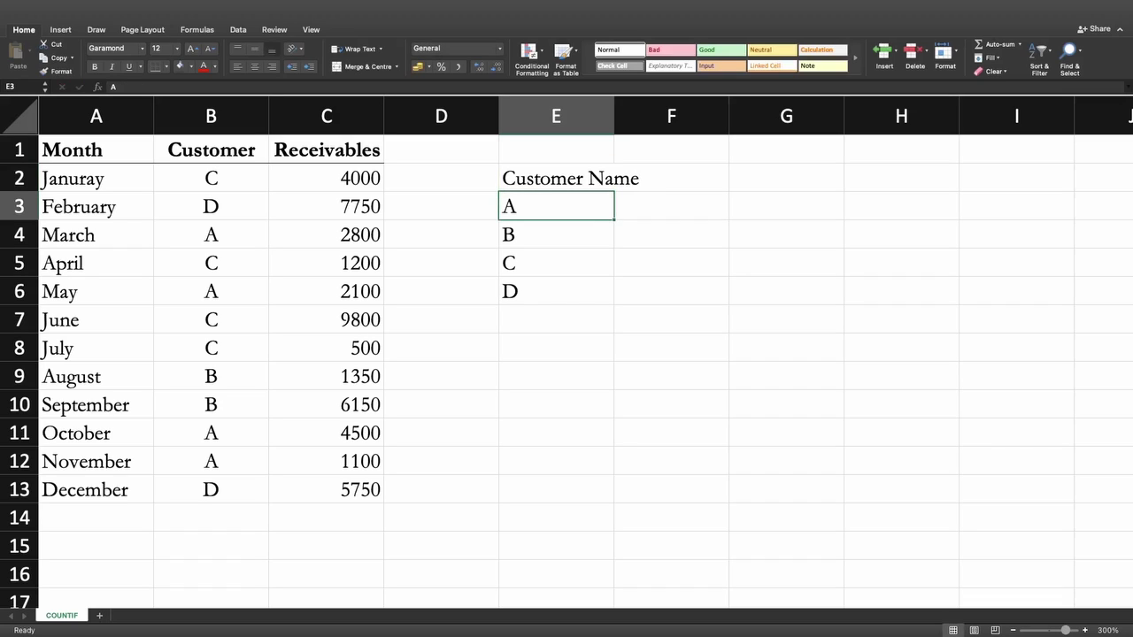
pyautogui.click(671, 178)
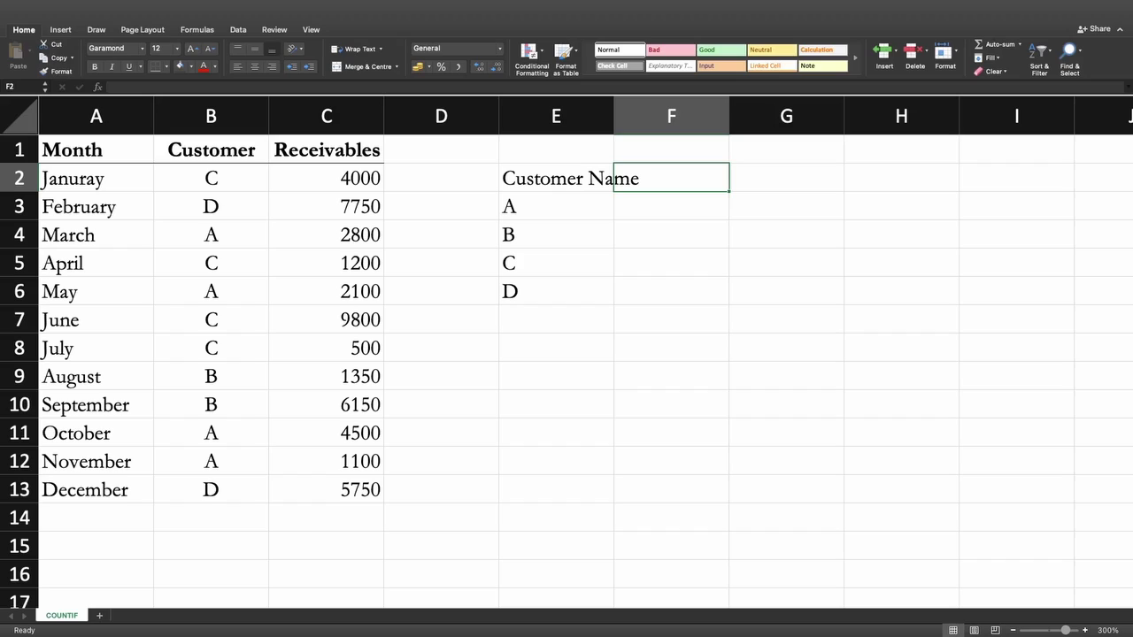
pyautogui.write('No ')
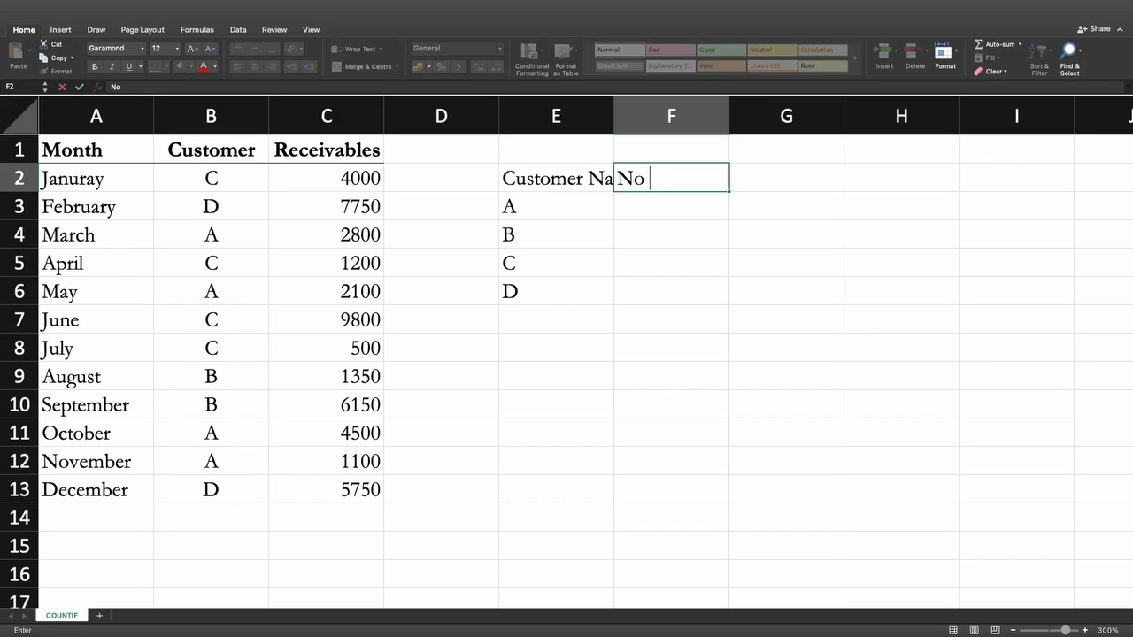
pyautogui.write('of Credit P')
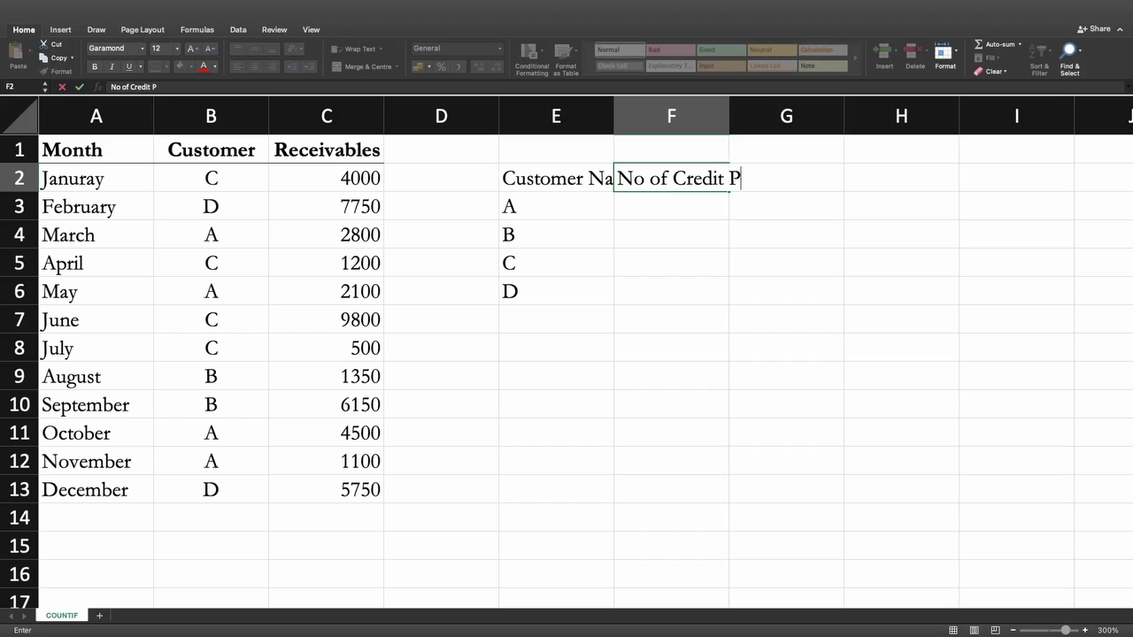
pyautogui.write('urchase')
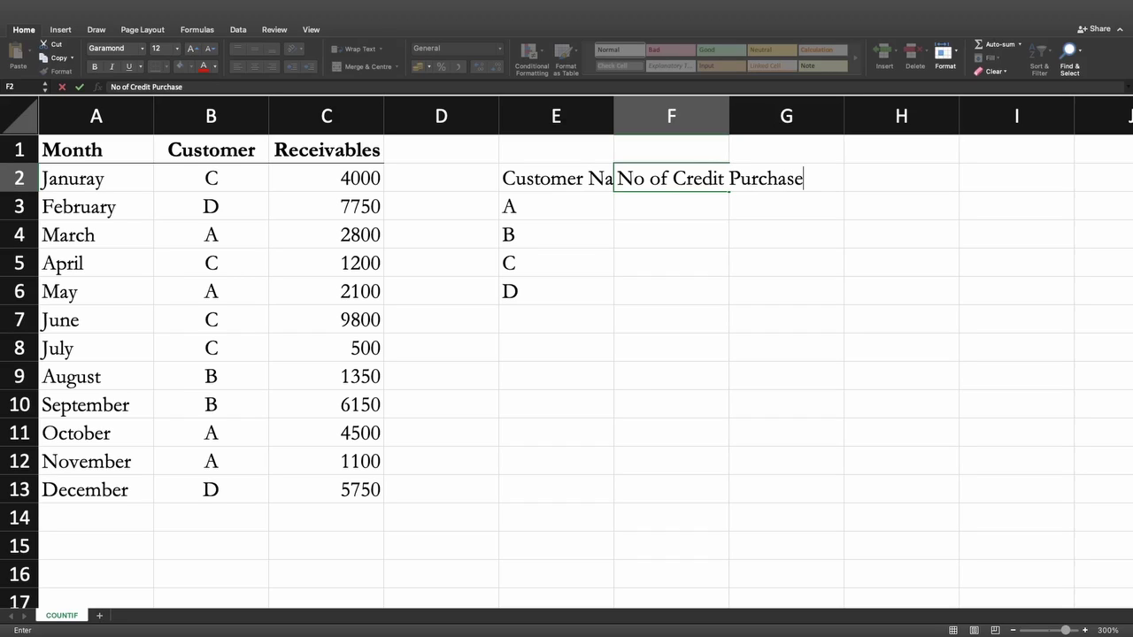
pyautogui.press('Return')
# - Title the summary table in E1 with "Number of times each customer bought on credit:"
pyautogui.click(556, 150)
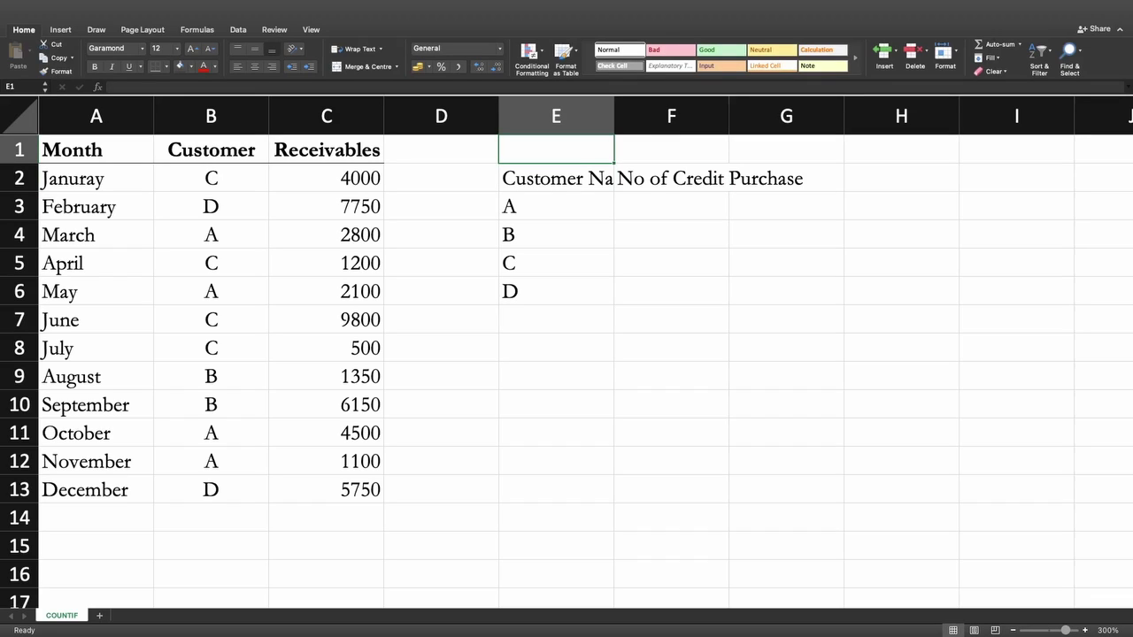
pyautogui.write('Number ')
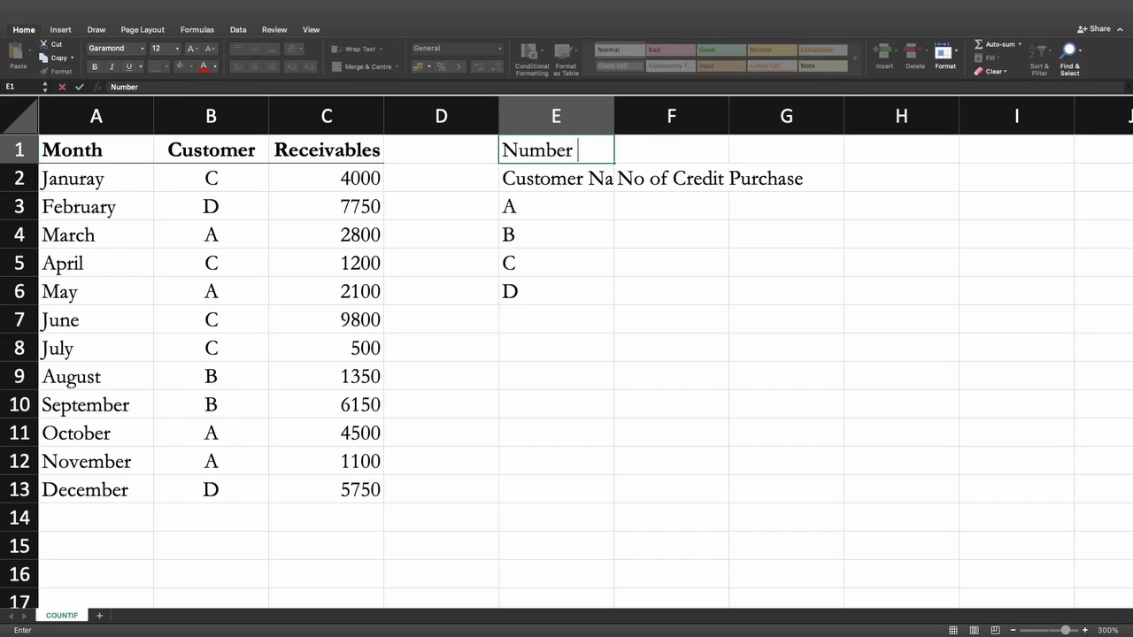
pyautogui.write('of times ea')
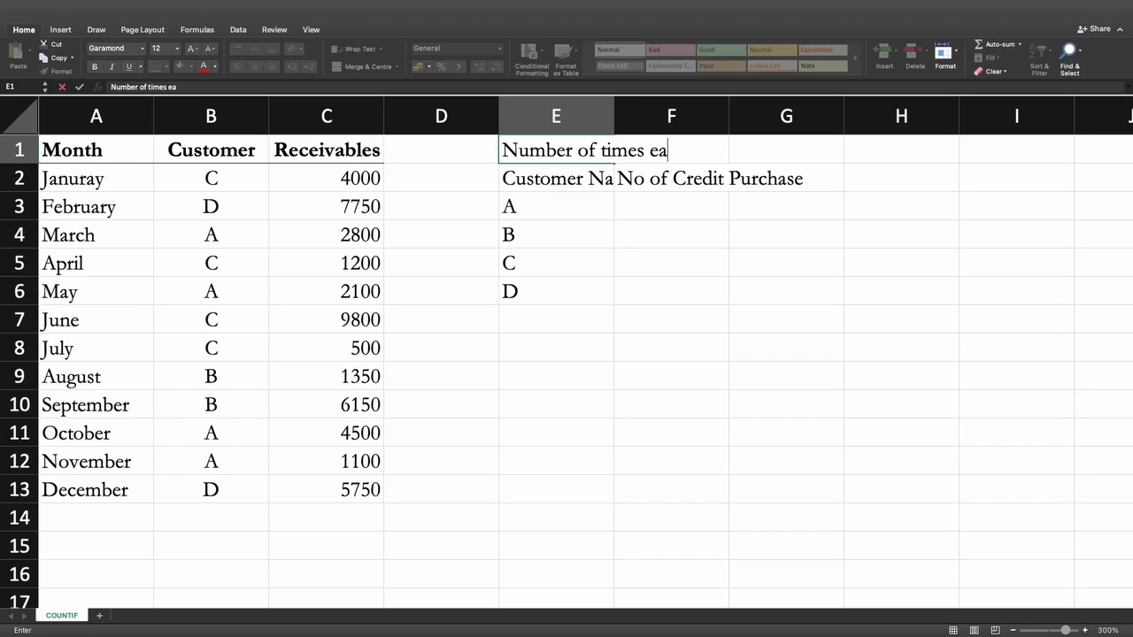
pyautogui.write('ch customer ')
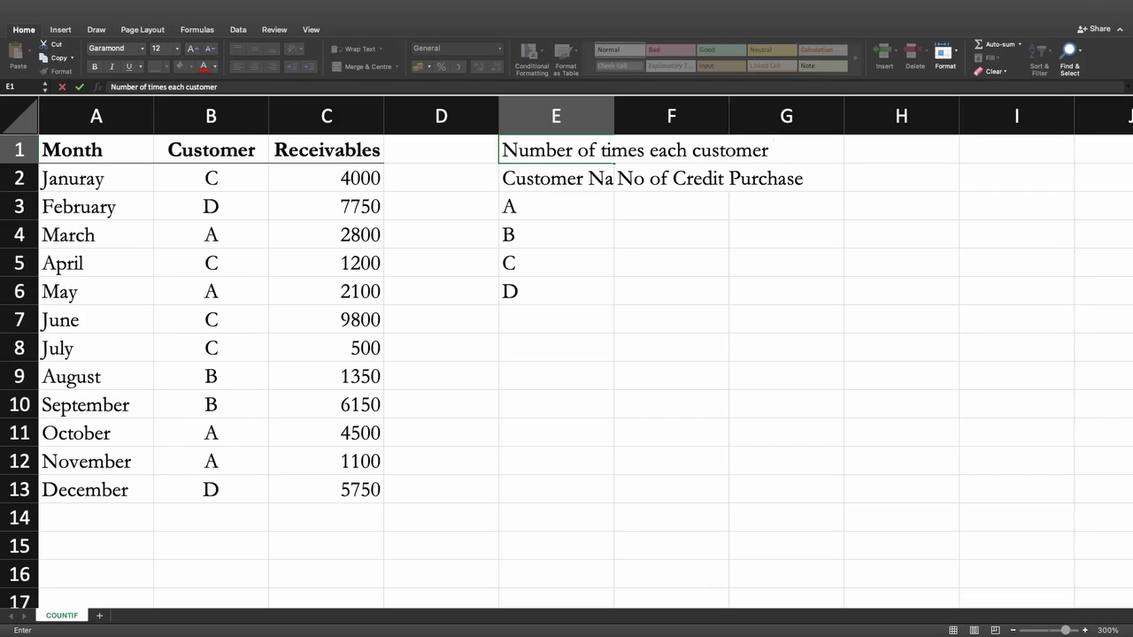
pyautogui.write('bought ')
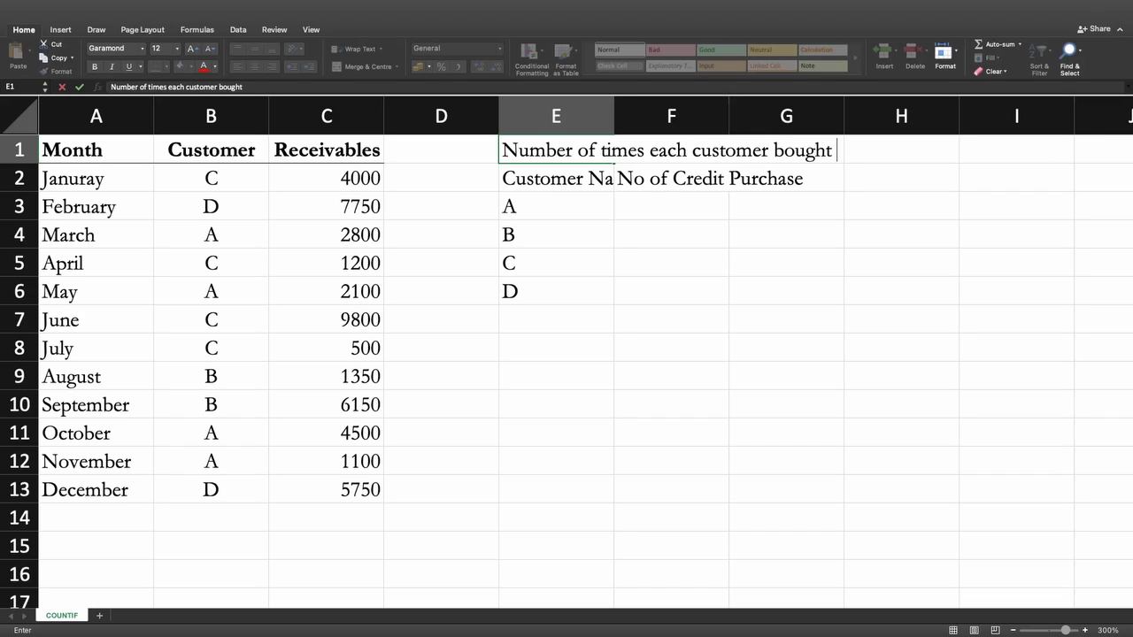
pyautogui.write('on credit.')
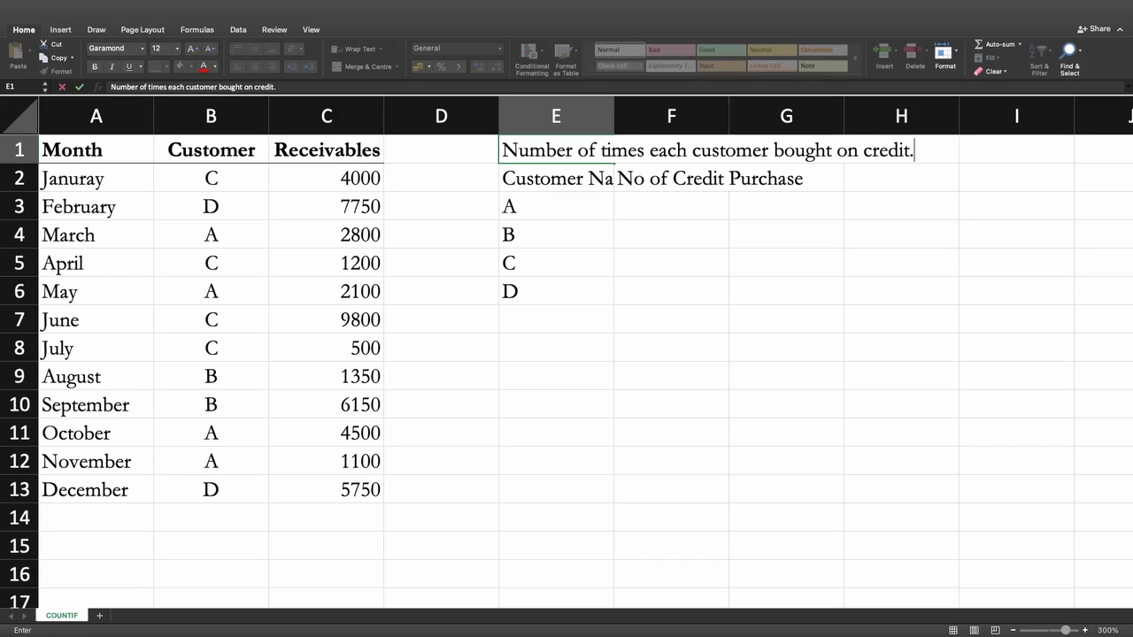
pyautogui.press('BackSpace')
pyautogui.write(':')
pyautogui.press('Return')
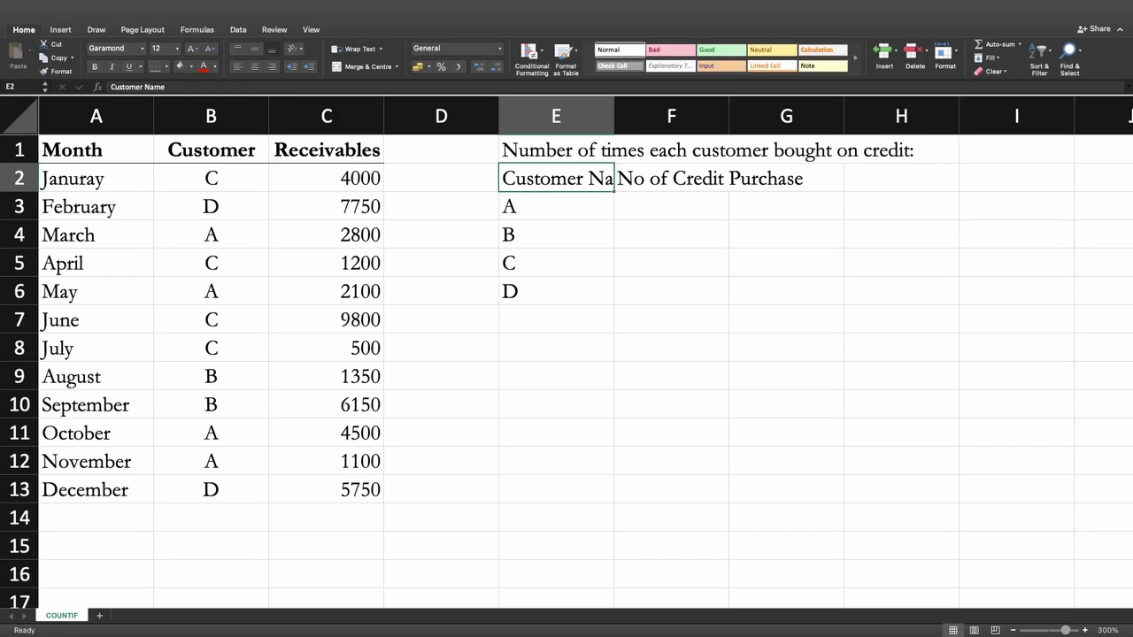
# - Find COUNTIF in the function library, insert it into cell F3 and review its description
pyautogui.click(671, 206)
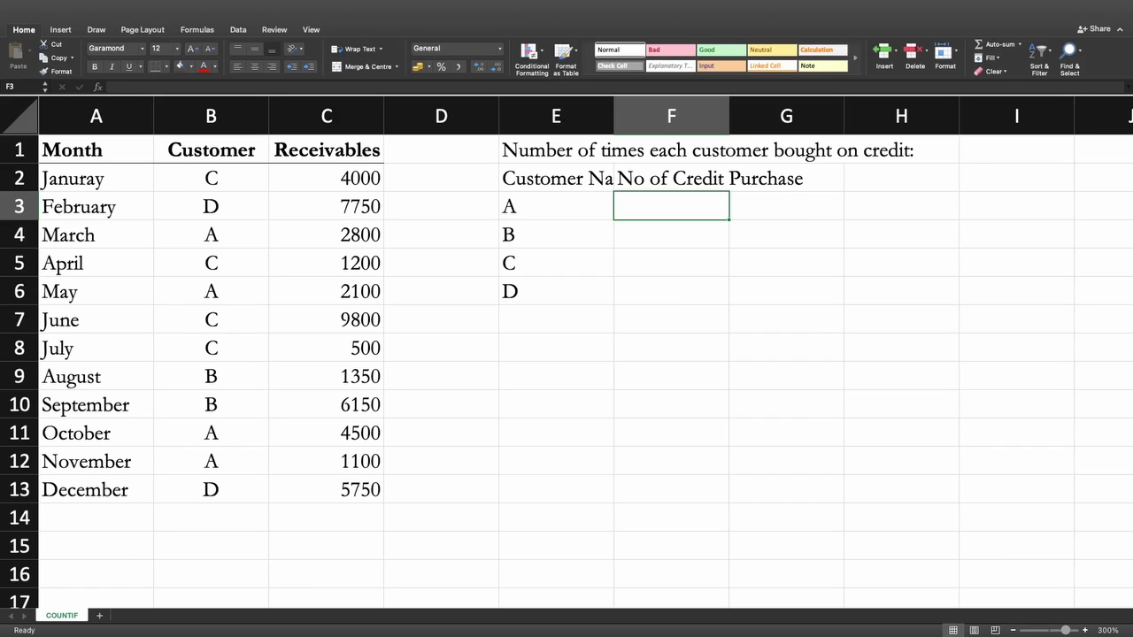
pyautogui.click(97, 87)
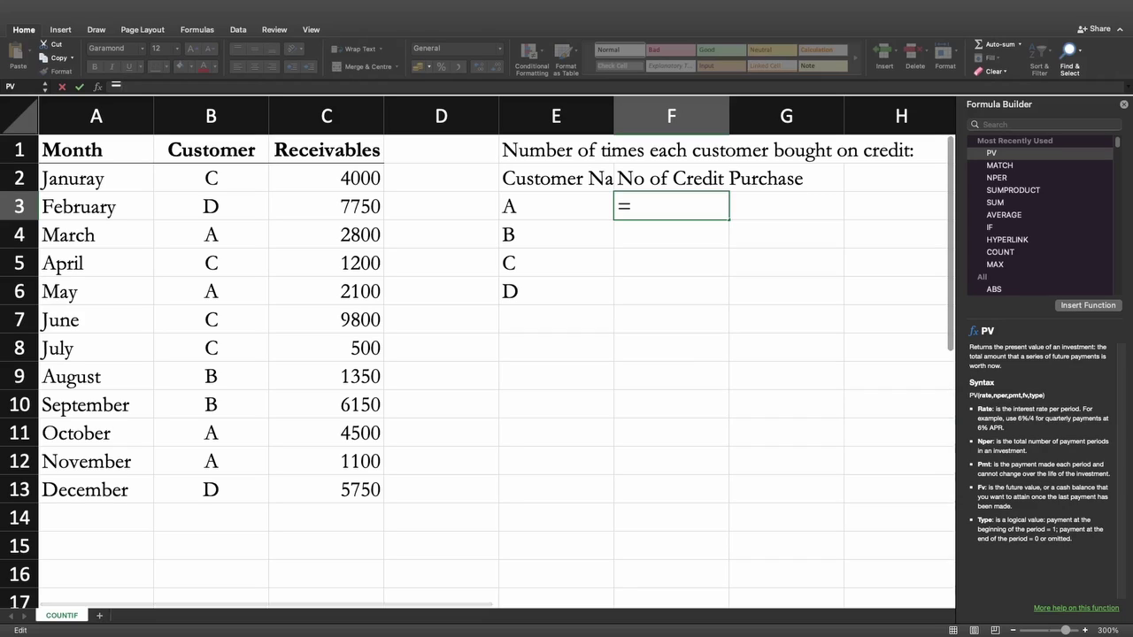
pyautogui.click(1026, 125)
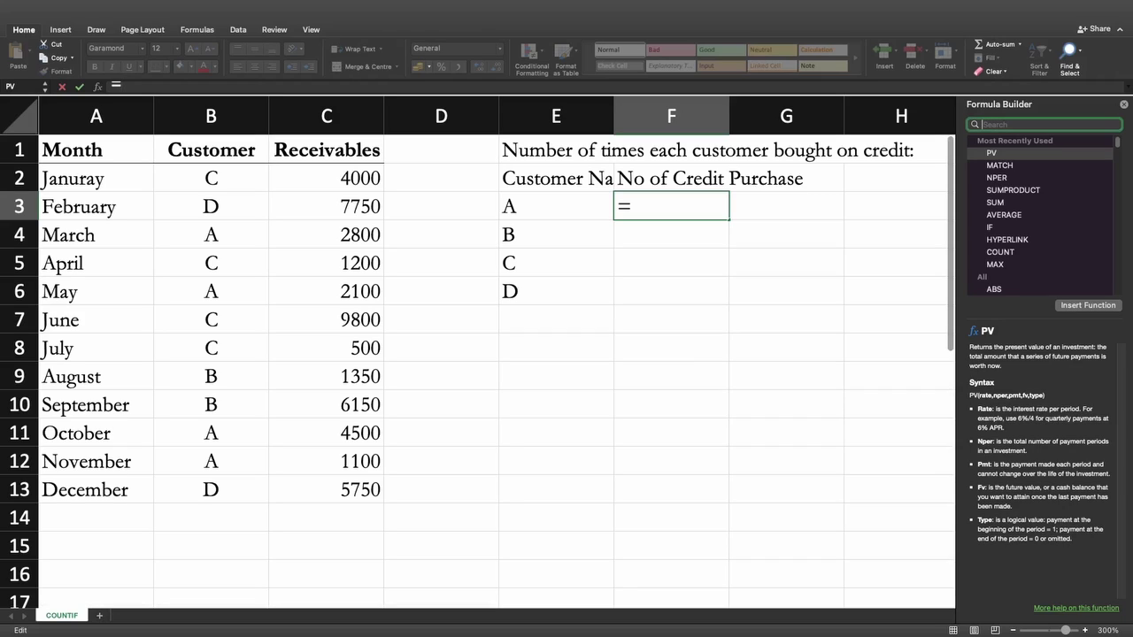
pyautogui.write('countif')
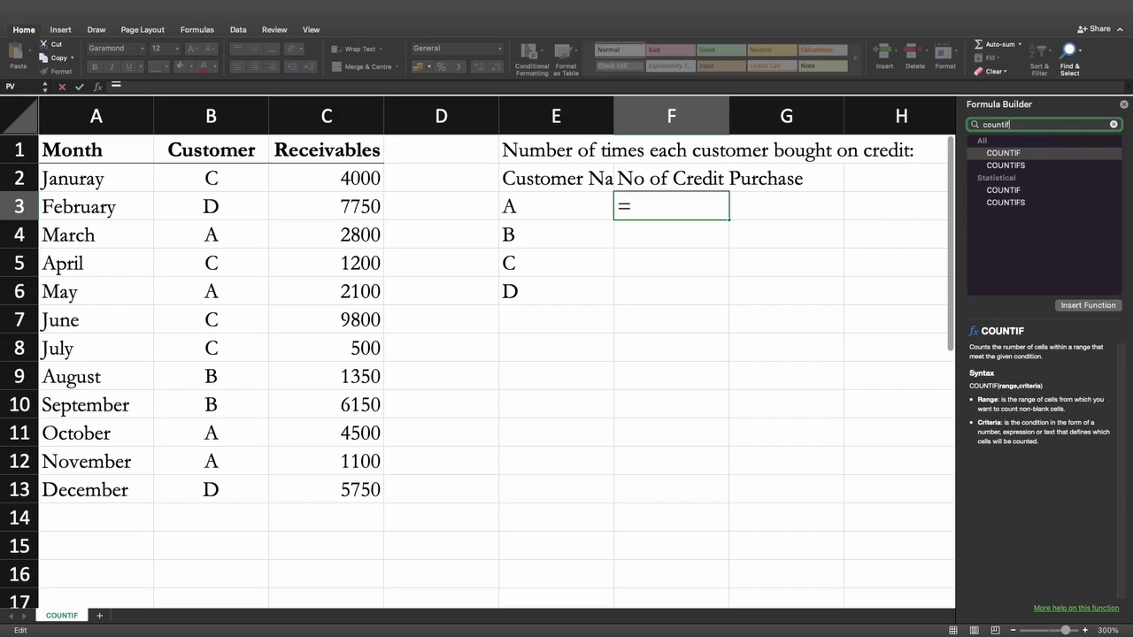
pyautogui.doubleClick(1003, 153)
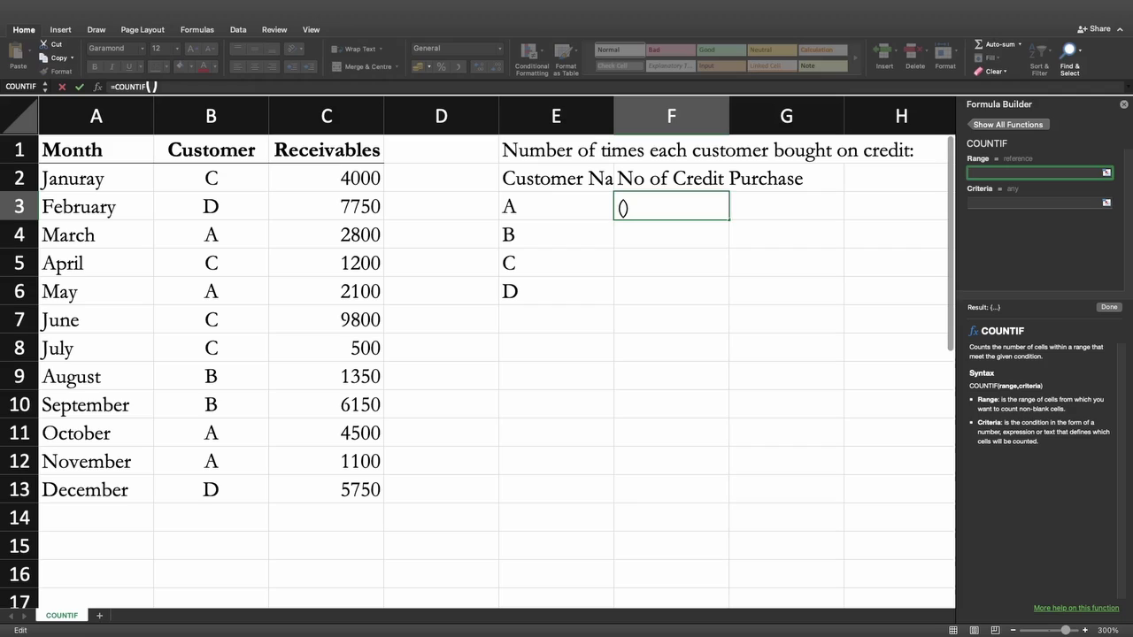
pyautogui.click(1036, 204)
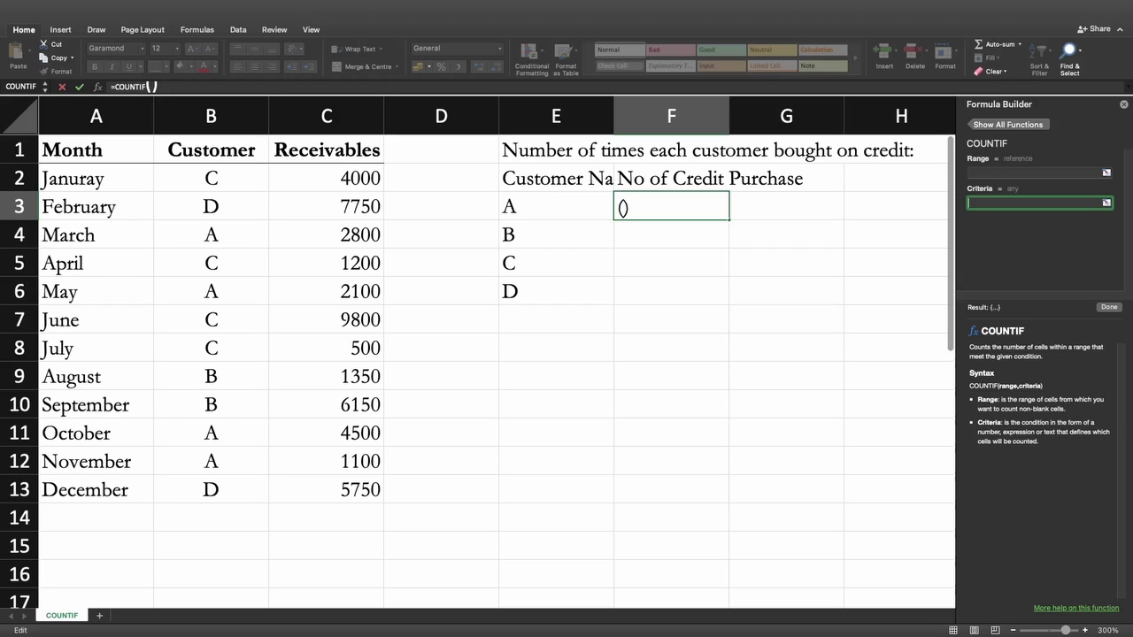
pyautogui.moveTo(969, 348); pyautogui.dragTo(1046, 357)
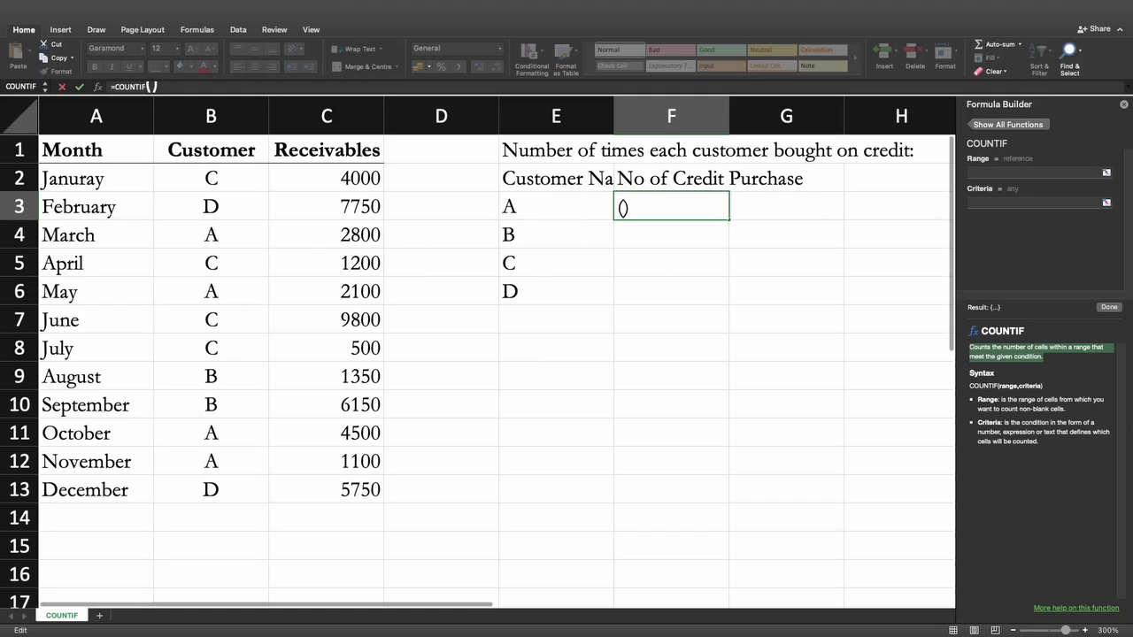
# - Complete the COUNTIF in F3 with range B2:B13 and criteria E3 for customer A
pyautogui.click(1034, 172)
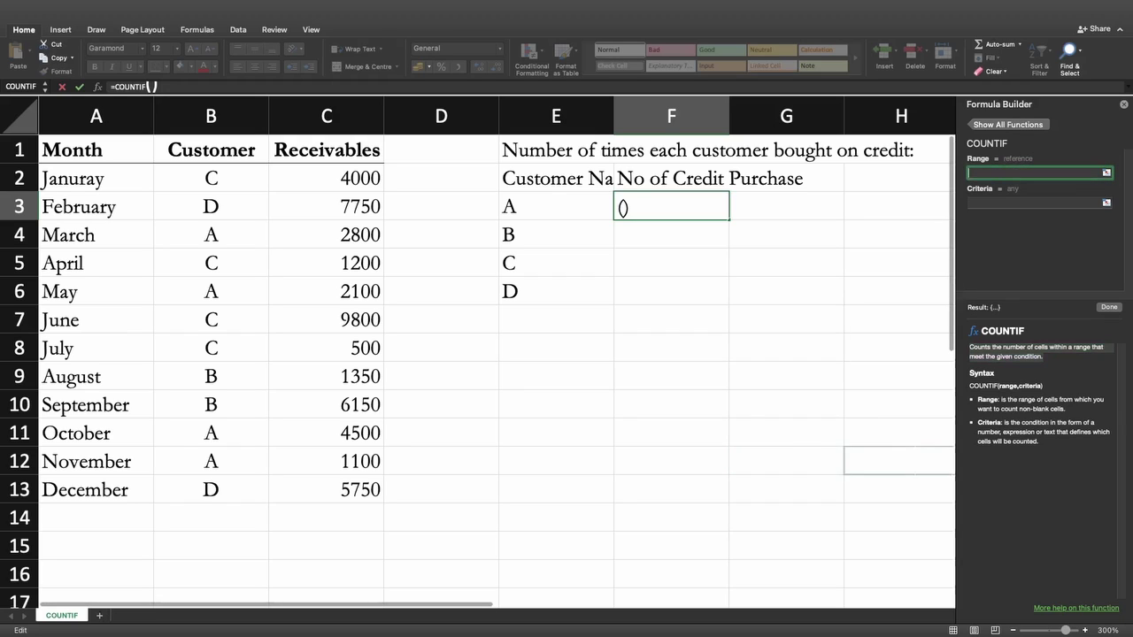
pyautogui.moveTo(211, 178); pyautogui.dragTo(211, 490)
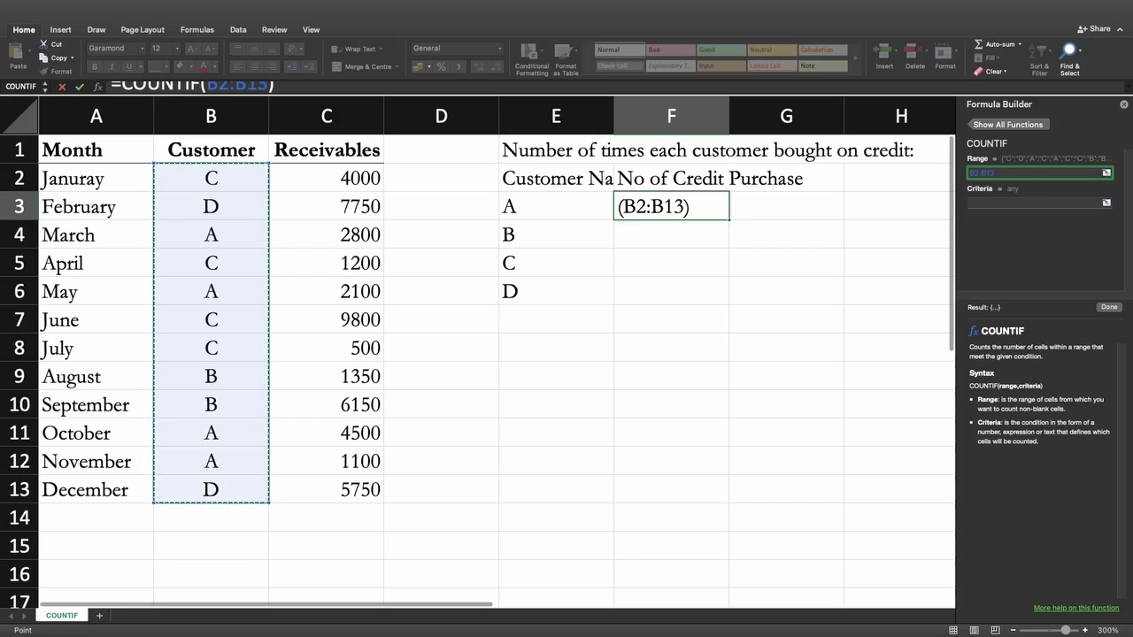
pyautogui.click(1033, 202)
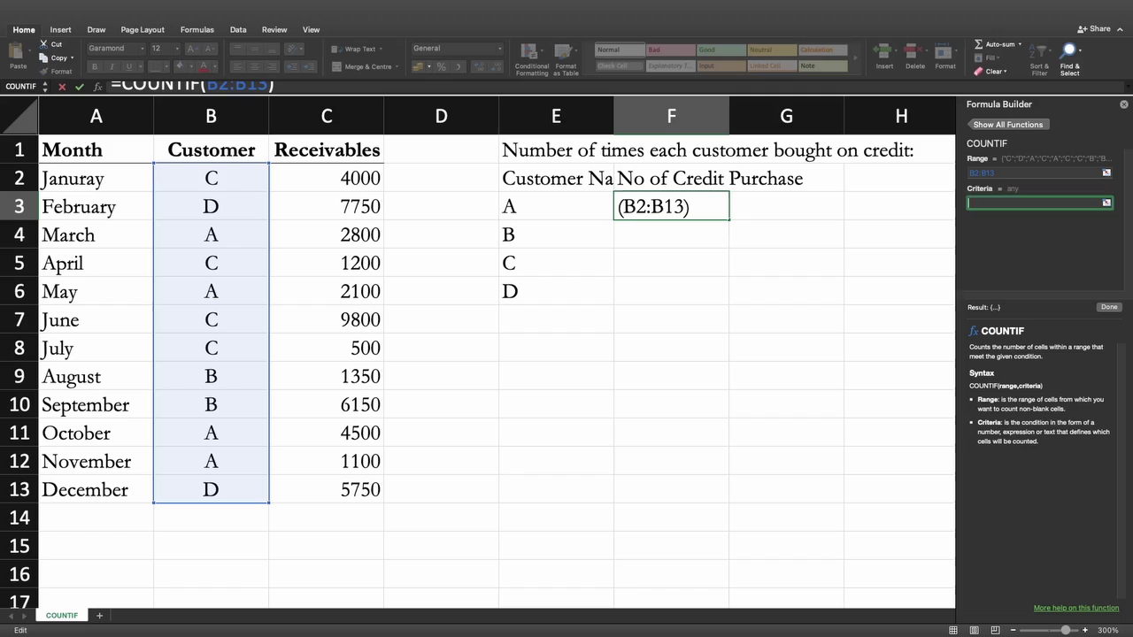
pyautogui.click(556, 207)
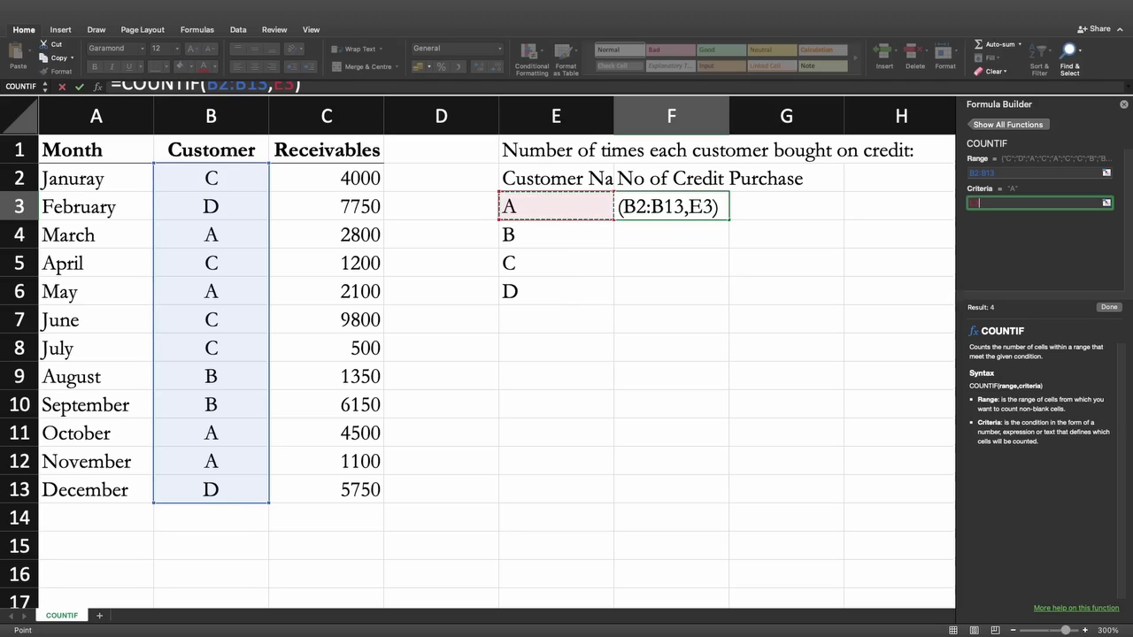
pyautogui.press('Return')
pyautogui.click(786, 235)
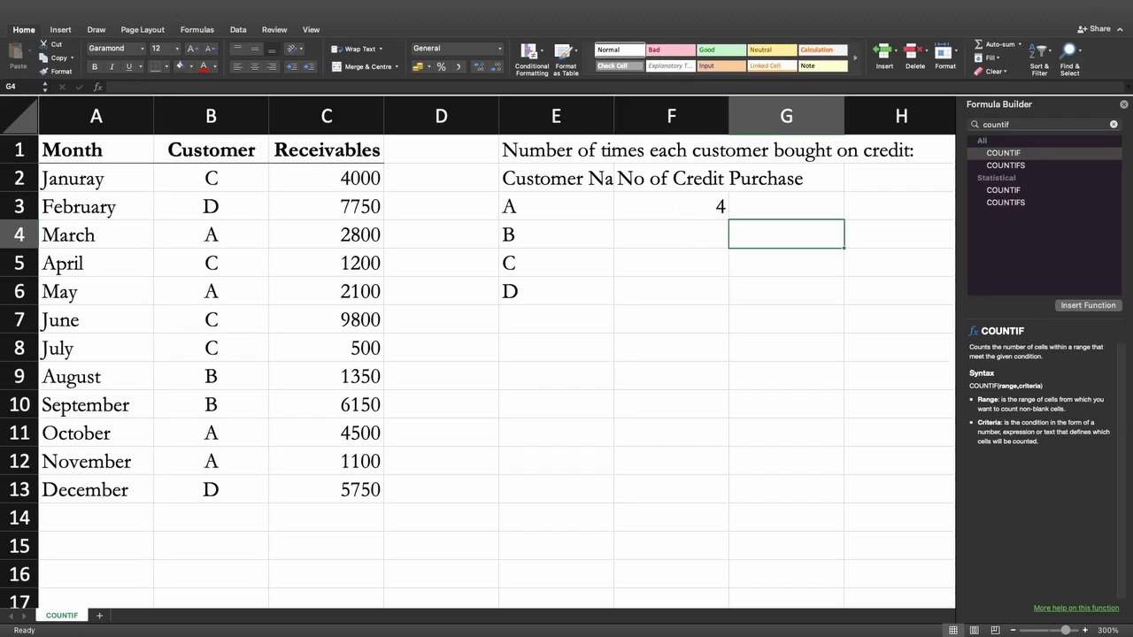
pyautogui.click(671, 207)
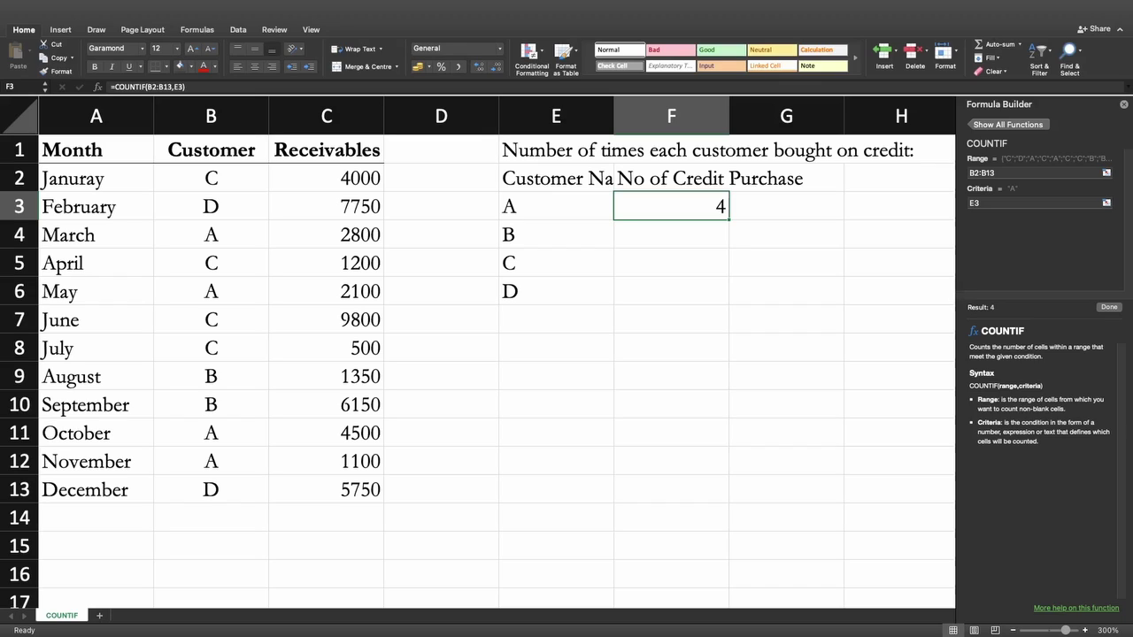
# - Replace the contents of F3 with =COUNTIF(B2:B13,E3), written directly in the cell with the Formula Builder closed
pyautogui.press('Delete')
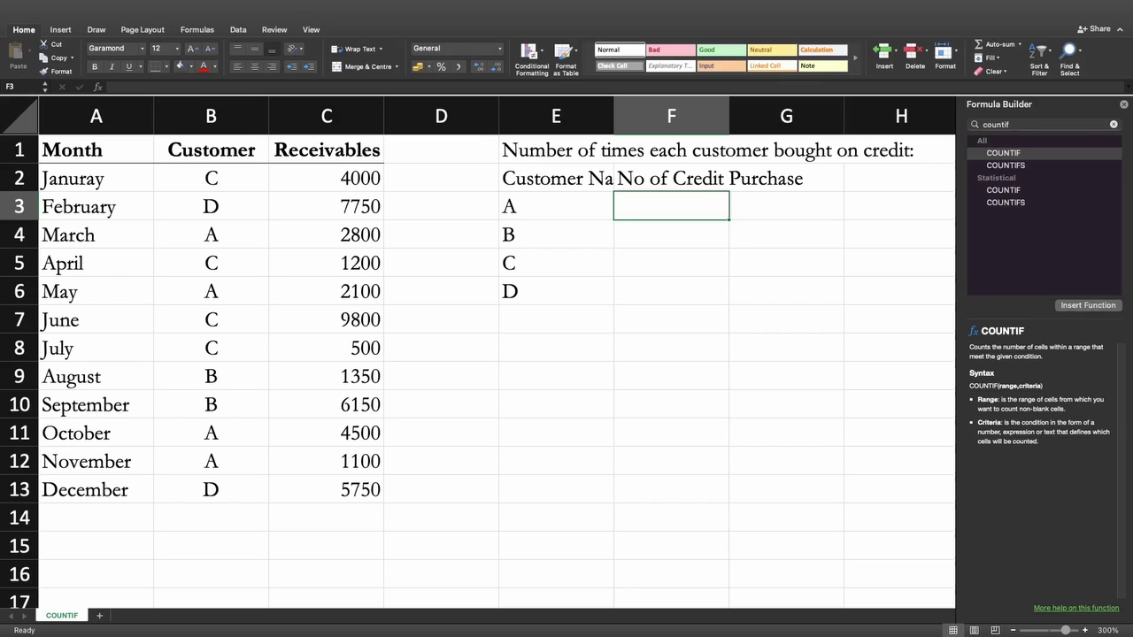
pyautogui.click(1124, 104)
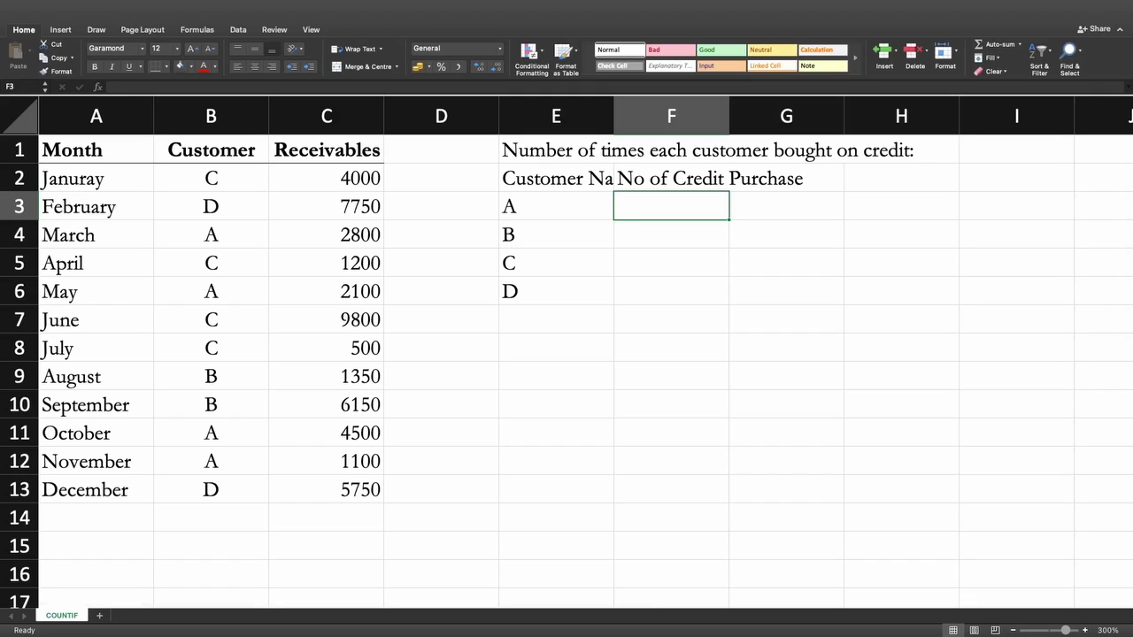
pyautogui.write('=')
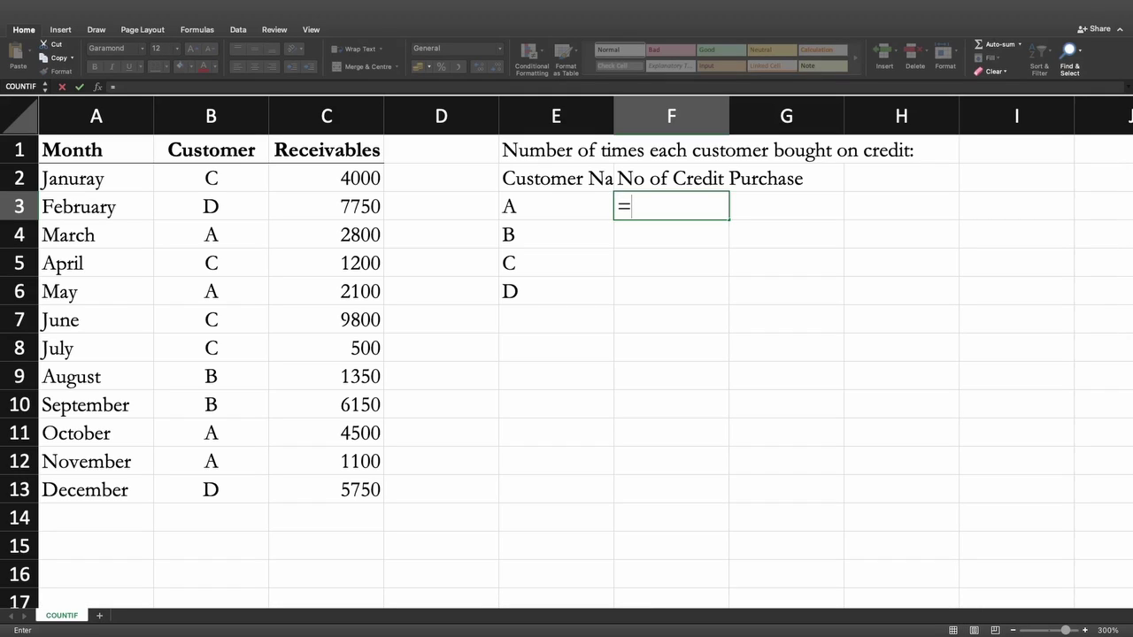
pyautogui.write('countif')
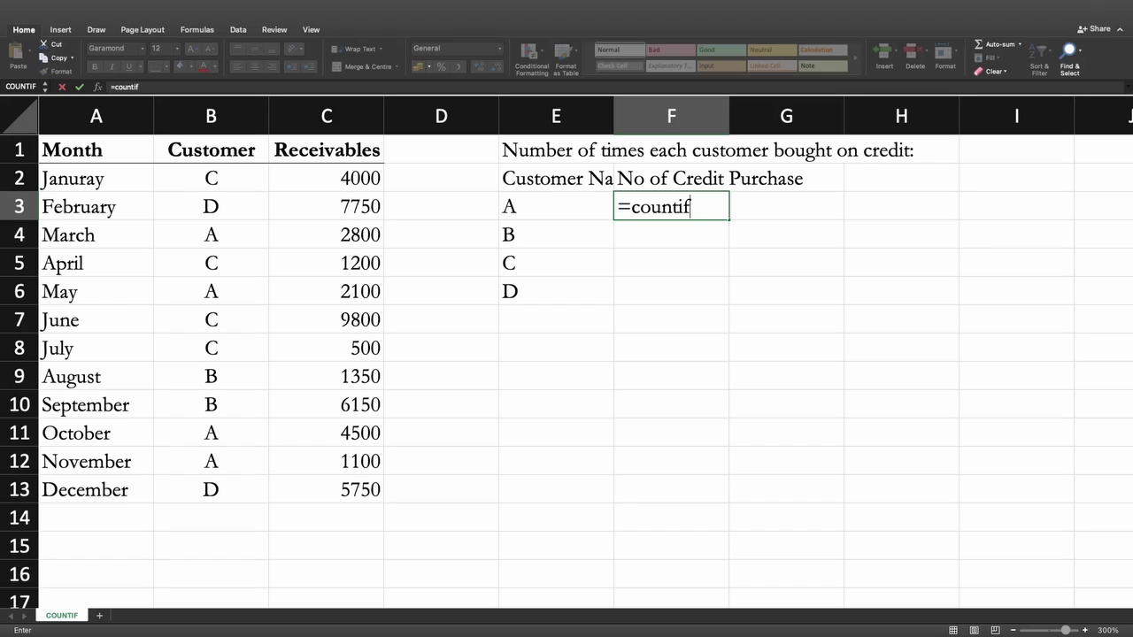
pyautogui.write('(')
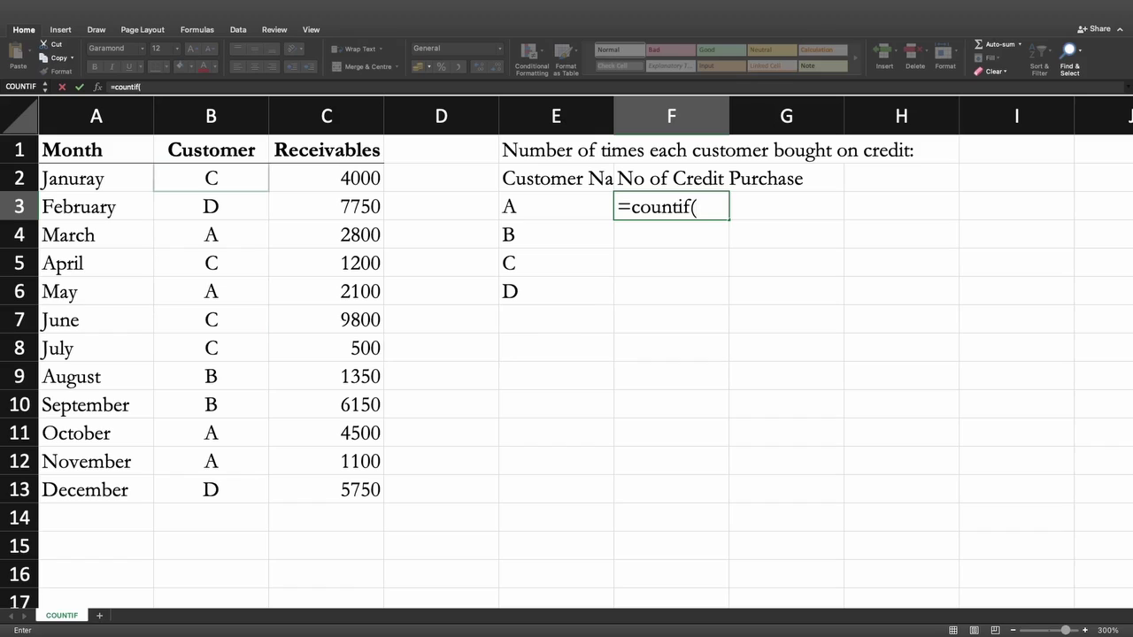
pyautogui.moveTo(211, 178); pyautogui.dragTo(210, 490)
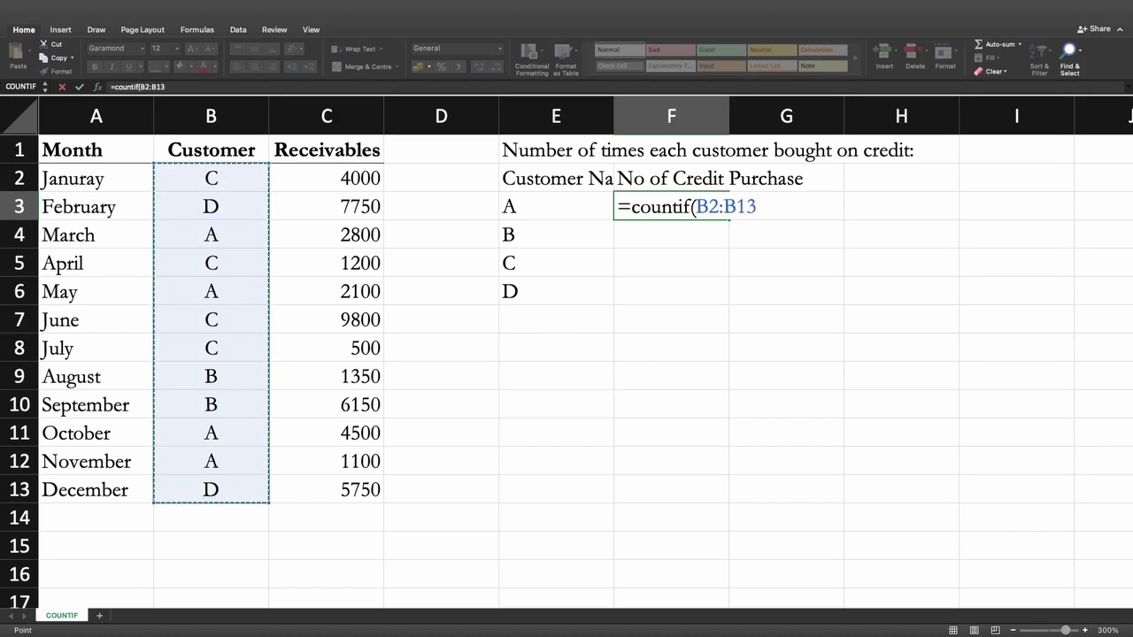
pyautogui.write(',')
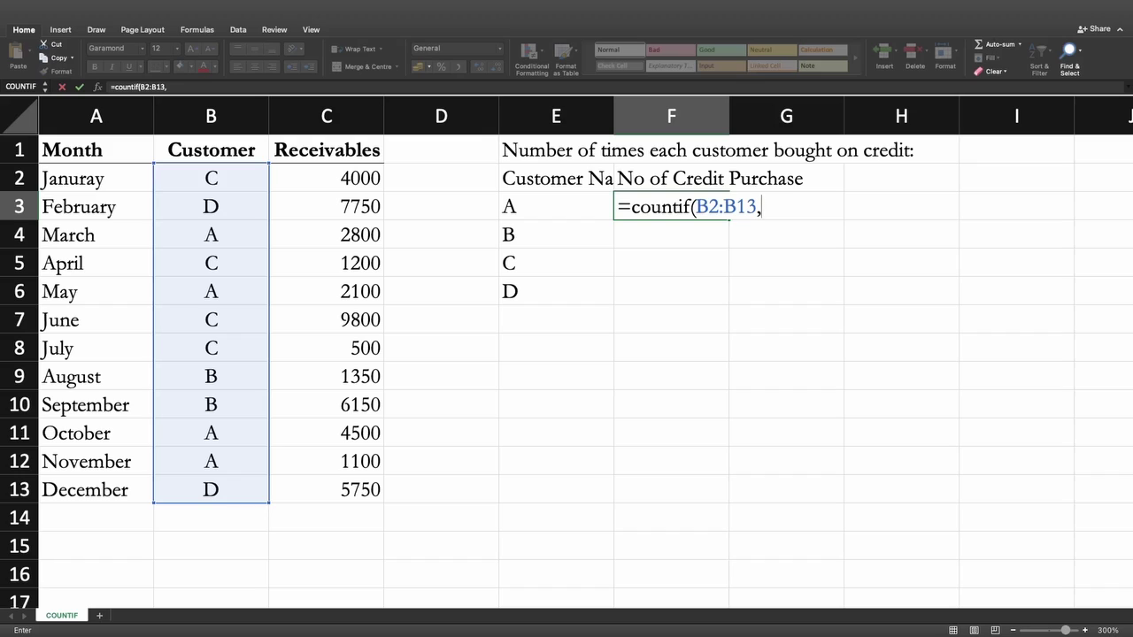
pyautogui.click(556, 206)
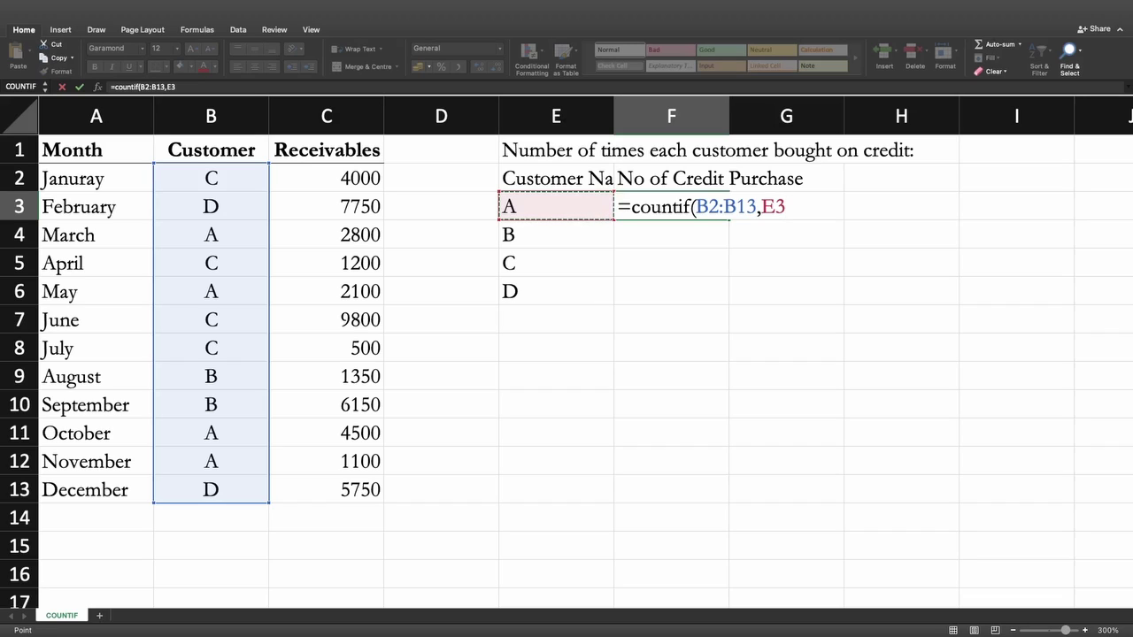
pyautogui.write(')')
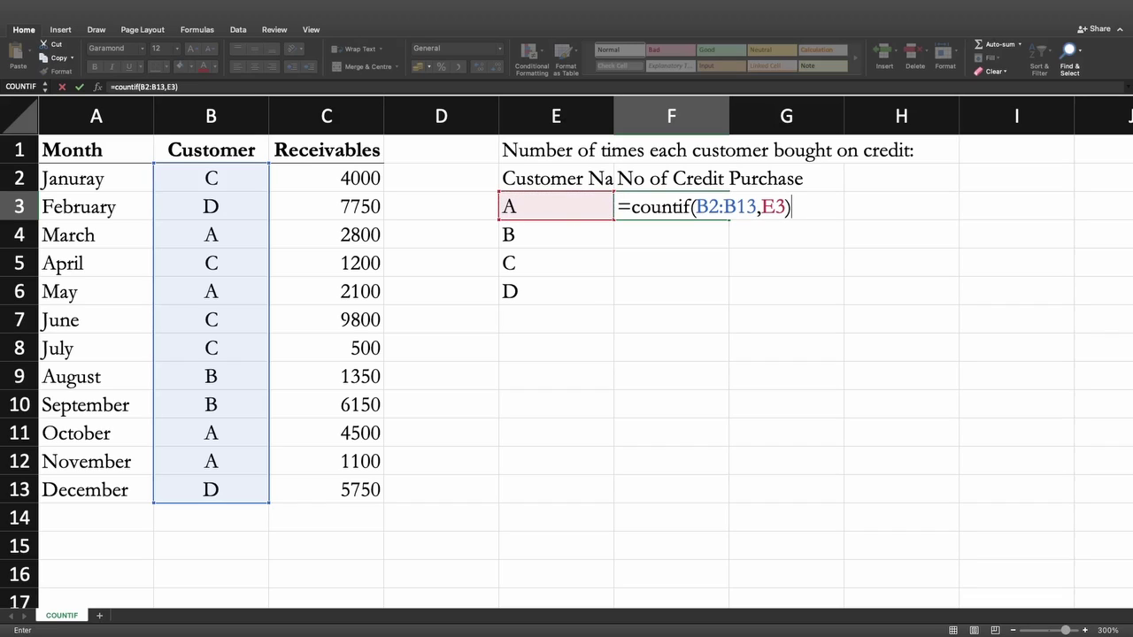
pyautogui.press('Return')
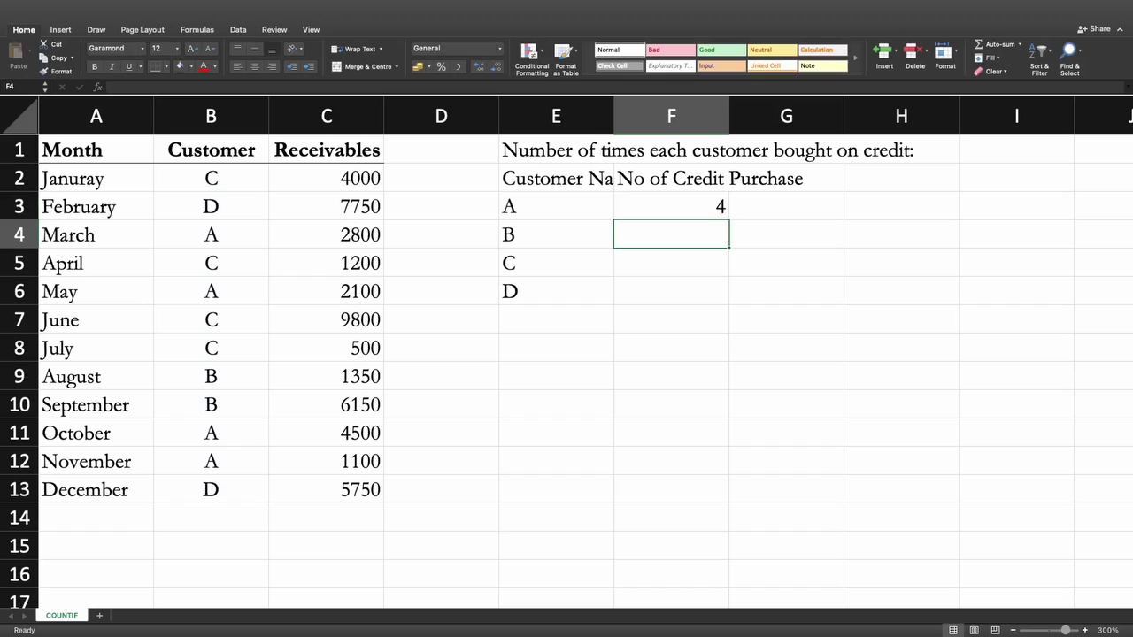
# - Fill the COUNTIF formula from F3 down through F6 and compare the cell references in F3 and F4
pyautogui.click(671, 206)
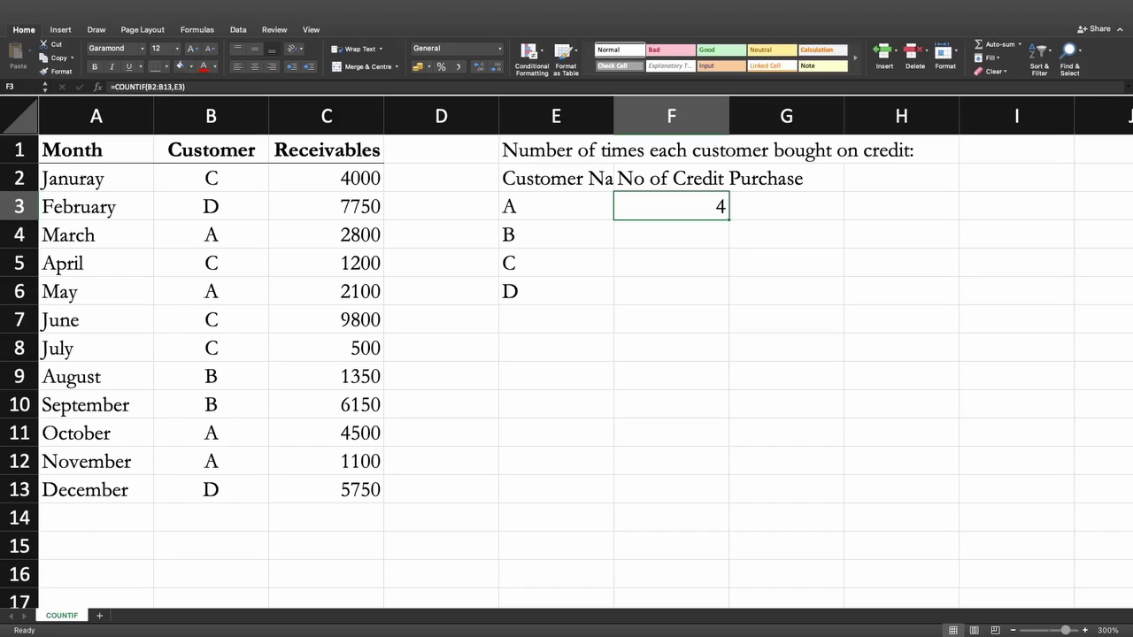
pyautogui.moveTo(728, 219); pyautogui.dragTo(726, 296)
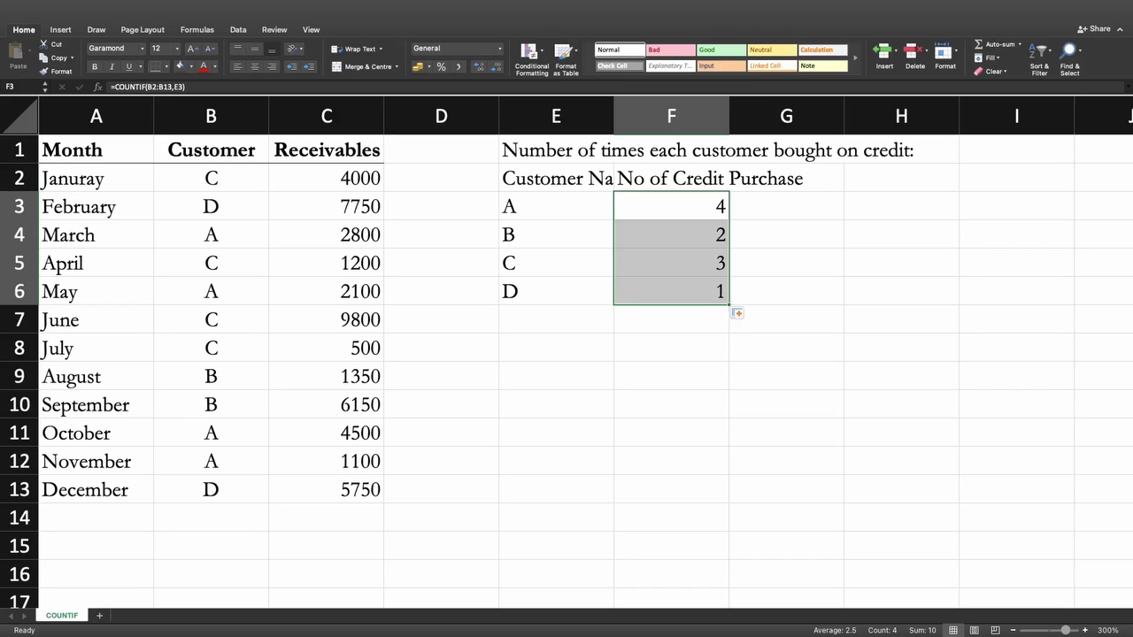
pyautogui.click(671, 235)
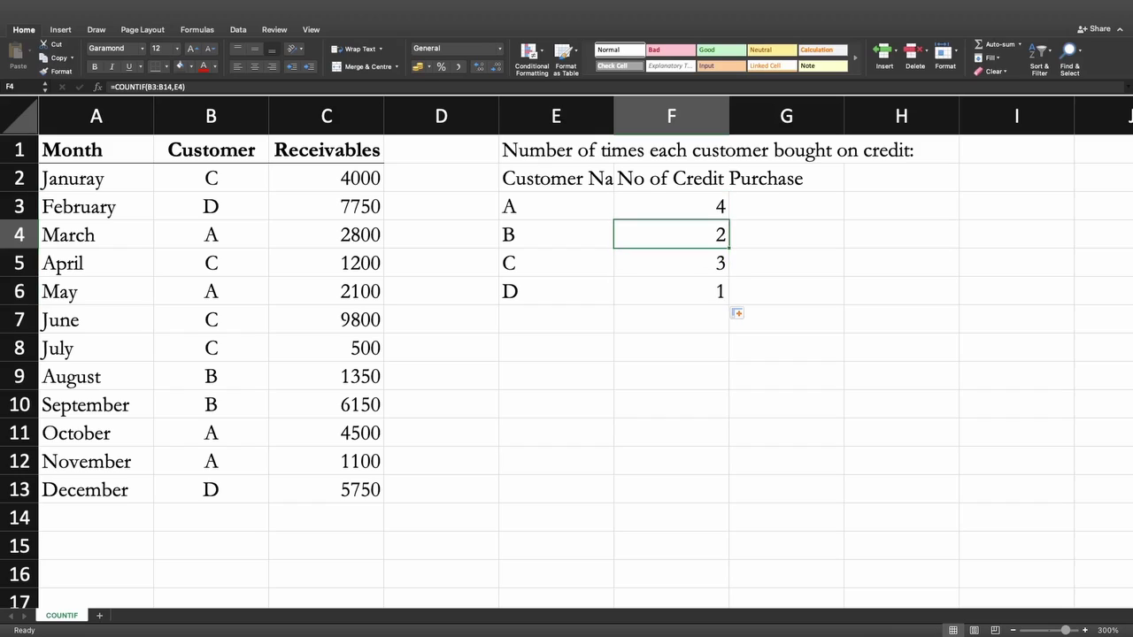
pyautogui.click(671, 207)
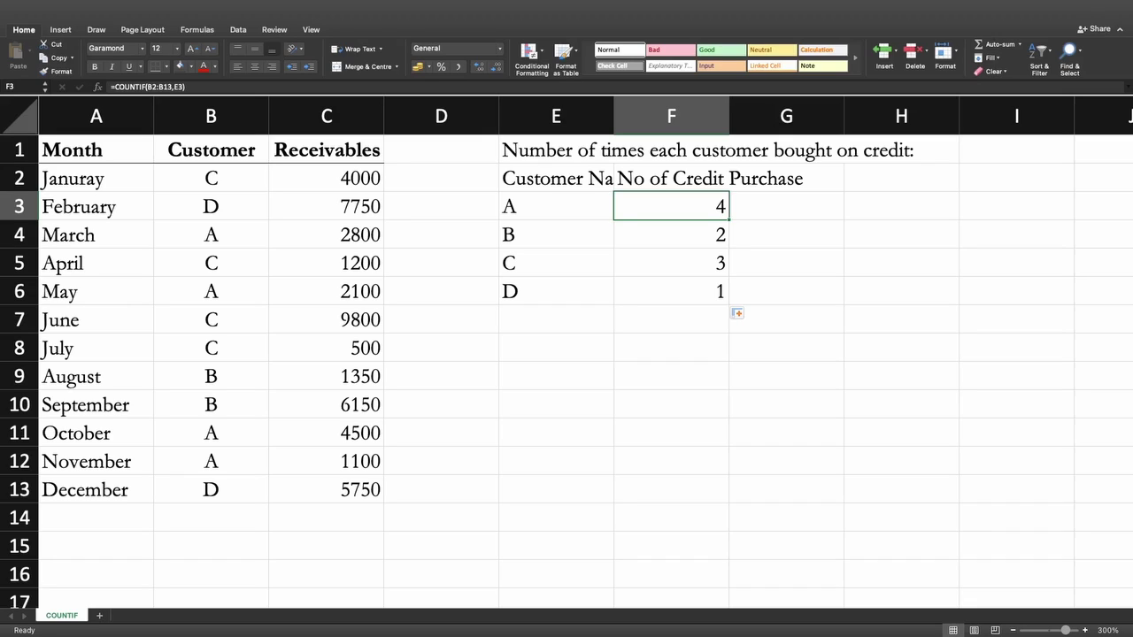
pyautogui.press('F2')
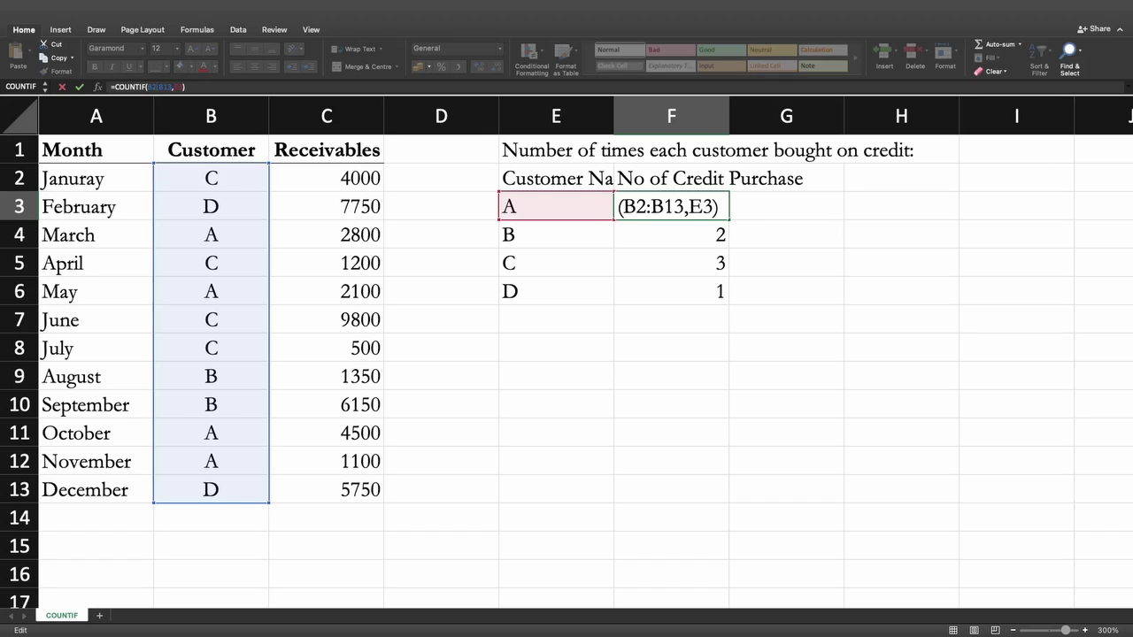
pyautogui.hotkey('ctrl', 'Return')
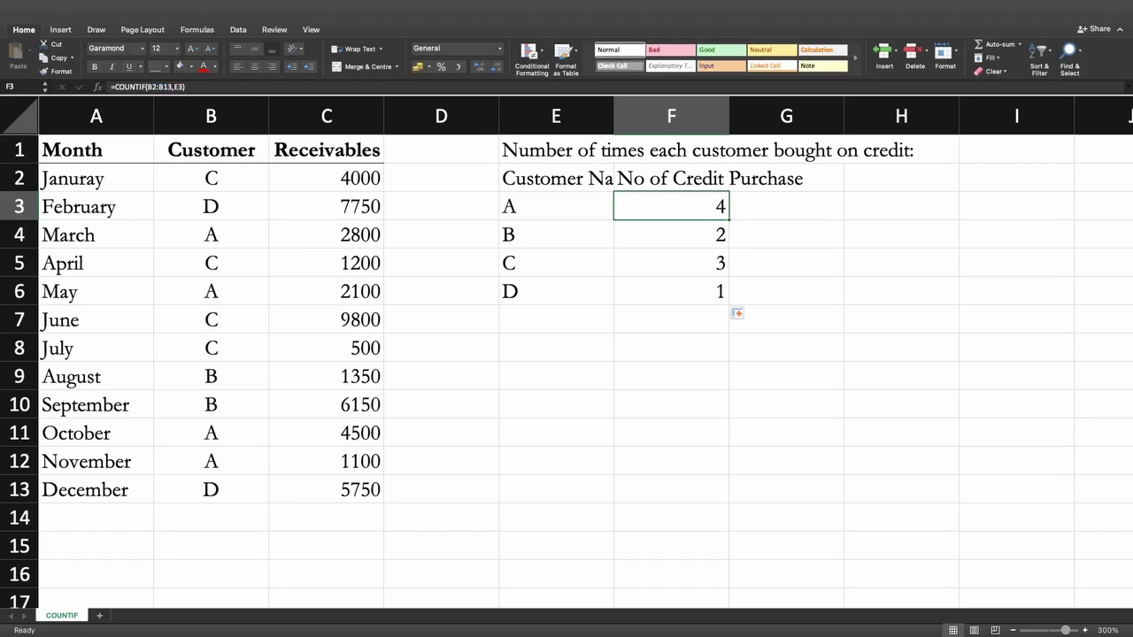
pyautogui.click(671, 234)
pyautogui.press('F2')
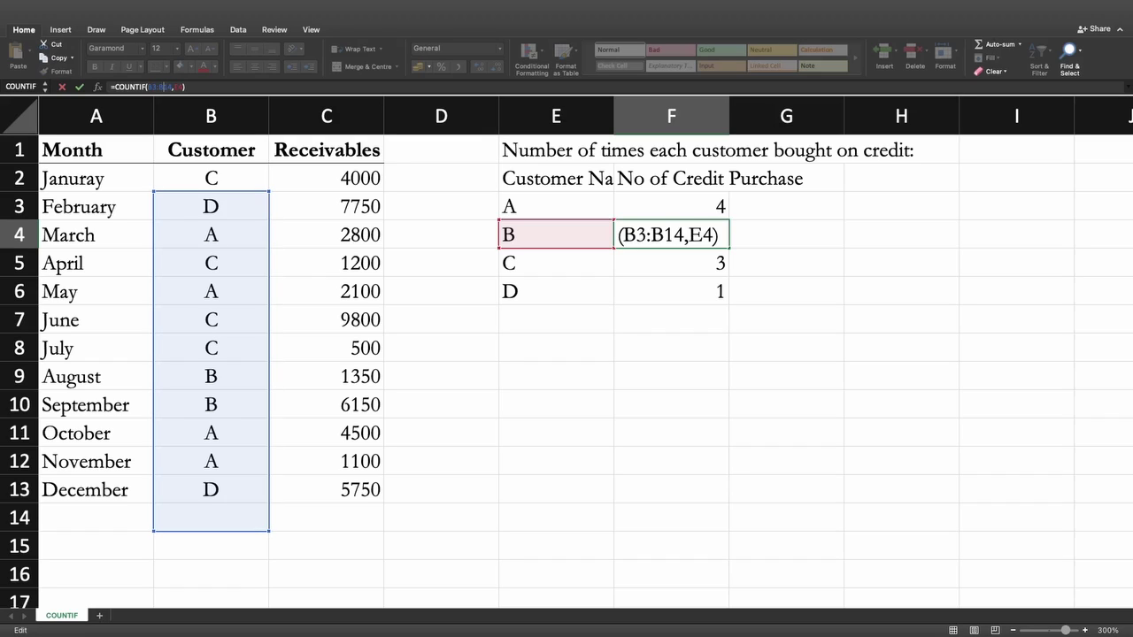
pyautogui.hotkey('ctrl', 'Return')
pyautogui.press('Up')
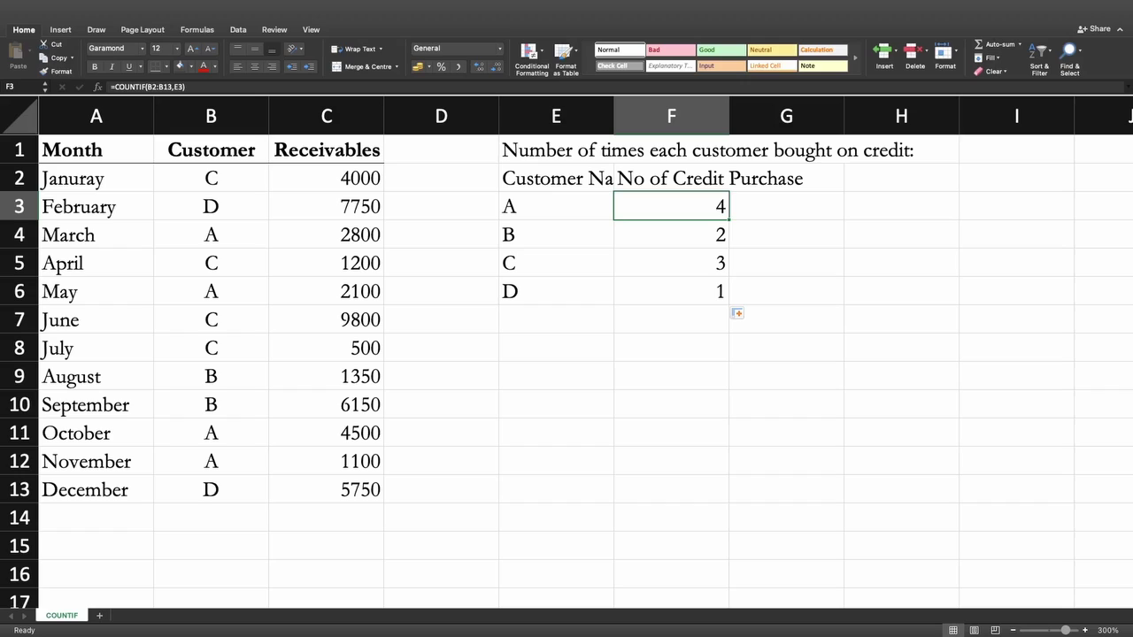
# - Clear the copied formulas from F4:F6, keeping the one in F3
pyautogui.press('Down')
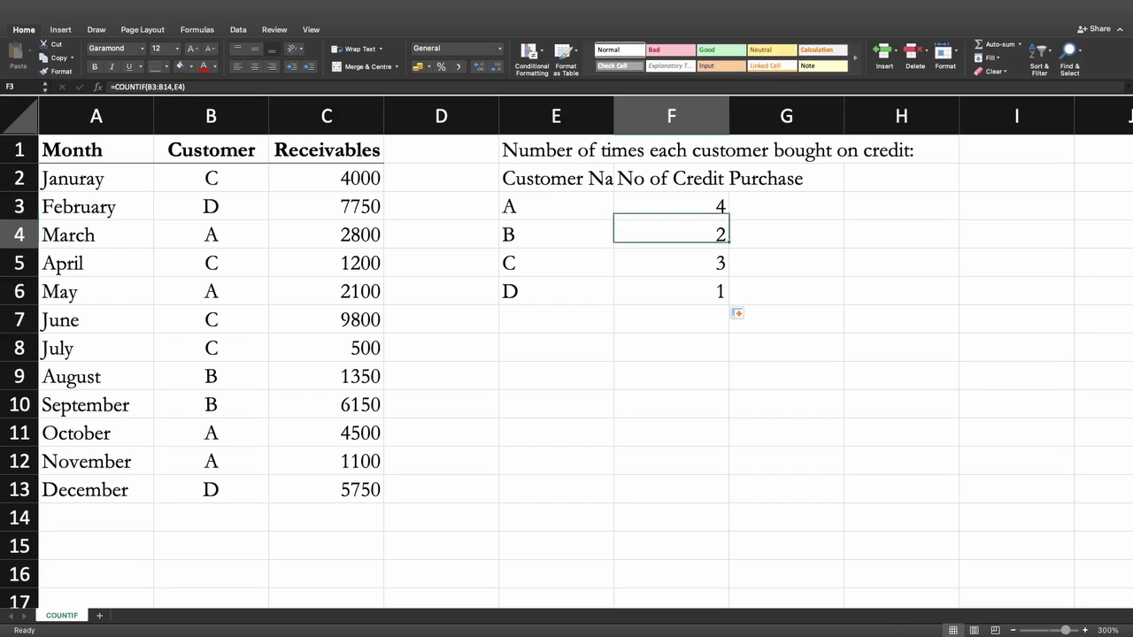
pyautogui.hotkey('shift', 'Down')
pyautogui.hotkey('shift', 'Down')
pyautogui.press('Delete')
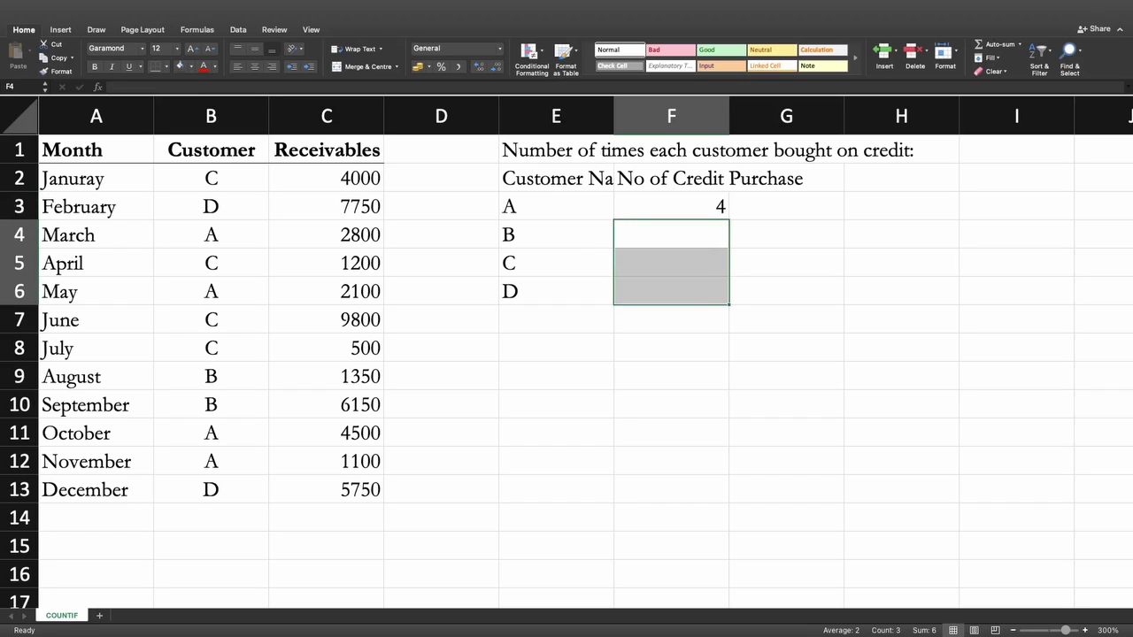
# - Make the COUNTIF range in F3 absolute so the formula is =COUNTIF($B$2:$B$13,E3)
pyautogui.press('Up')
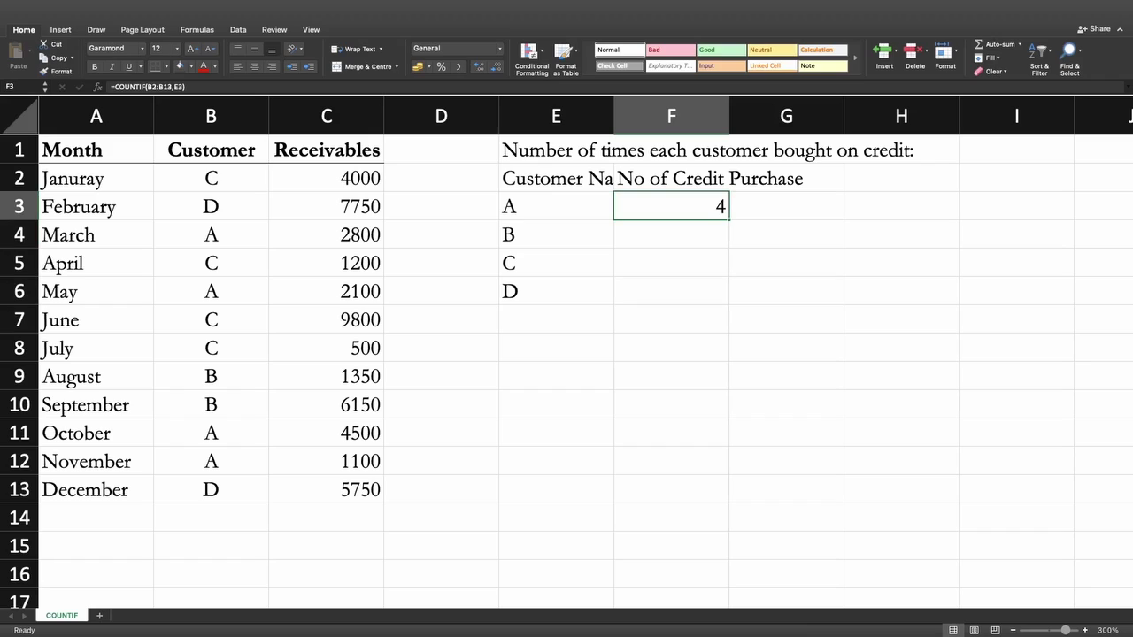
pyautogui.press('F2')
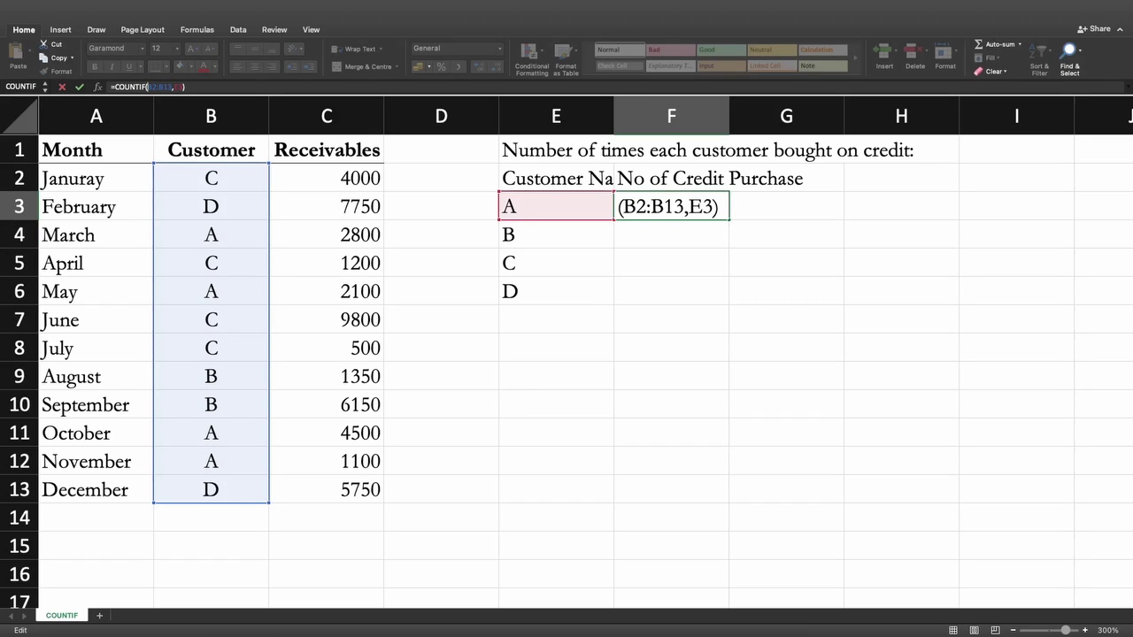
pyautogui.write('$')
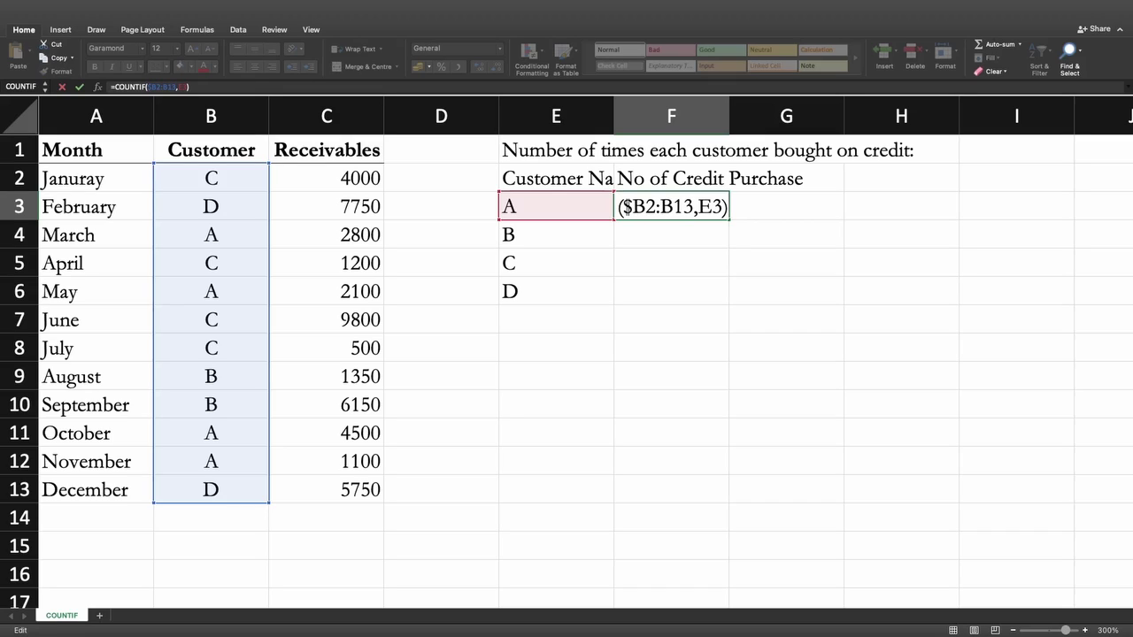
pyautogui.press('Right')
pyautogui.write('$')
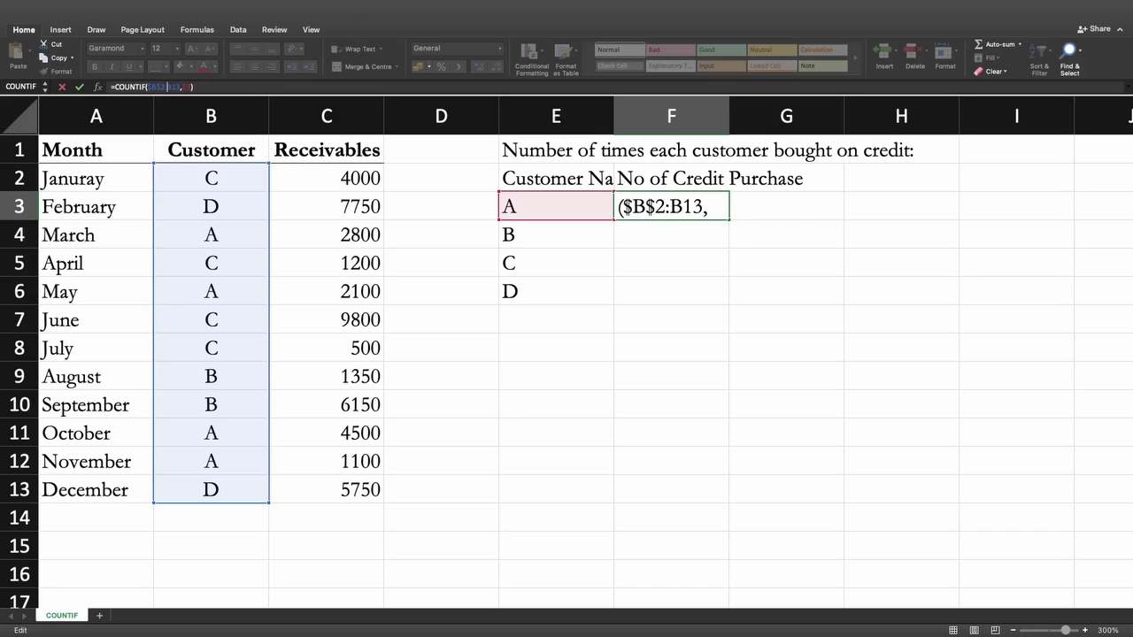
pyautogui.press('Right')
pyautogui.press('Right')
pyautogui.write('$')
pyautogui.press('Right')
pyautogui.write('$')
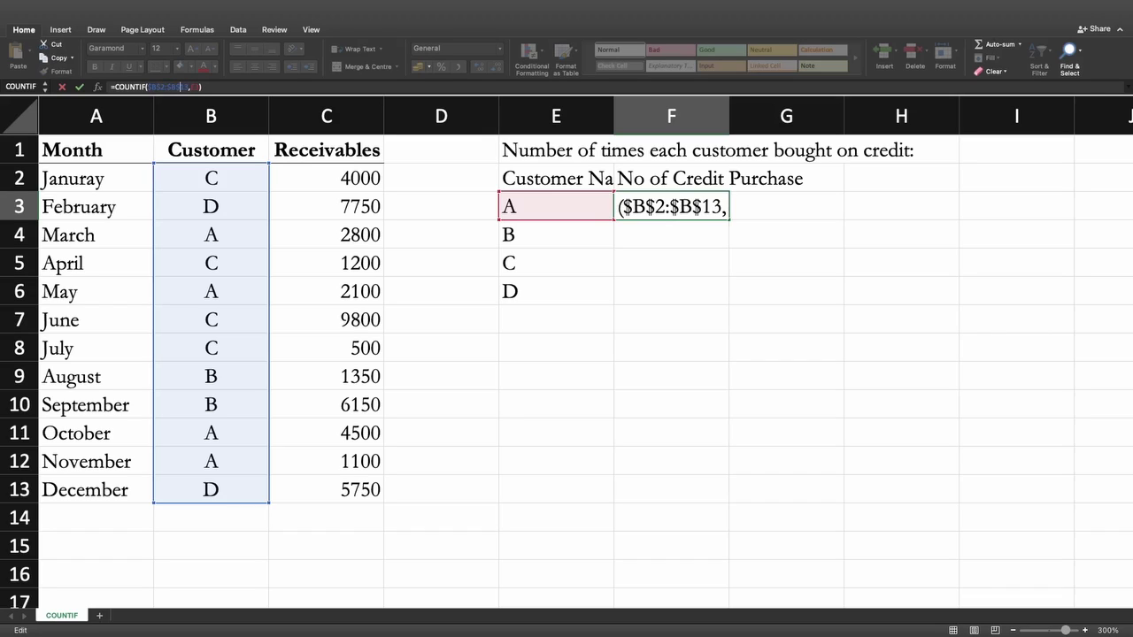
pyautogui.press('Right')
pyautogui.press('Right')
pyautogui.press('Right')
pyautogui.press('Right')
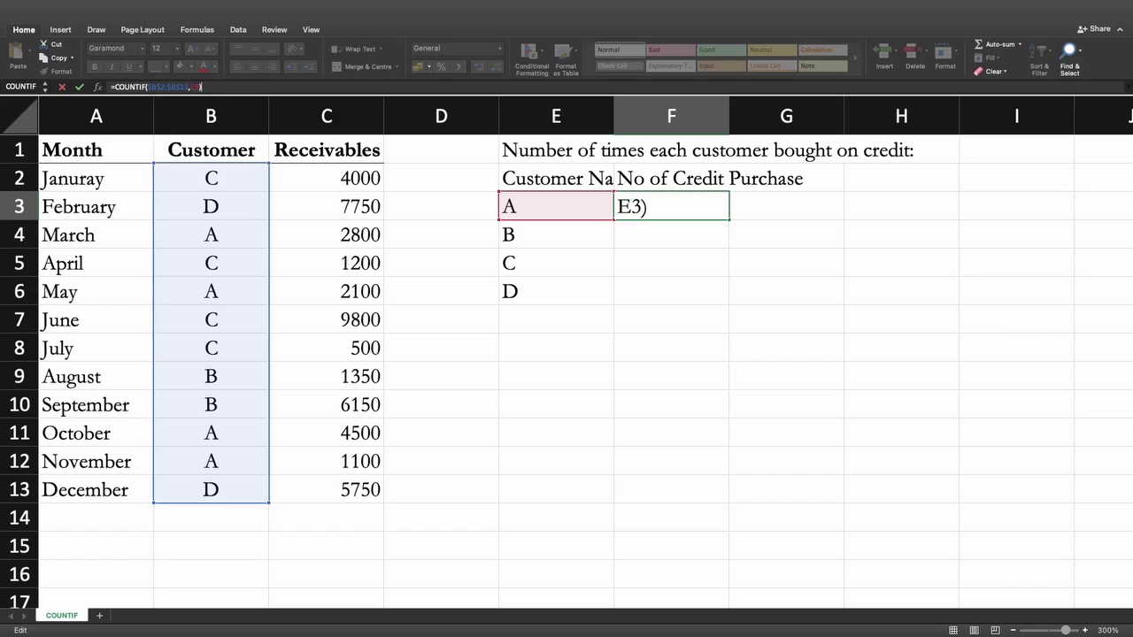
pyautogui.press('Return')
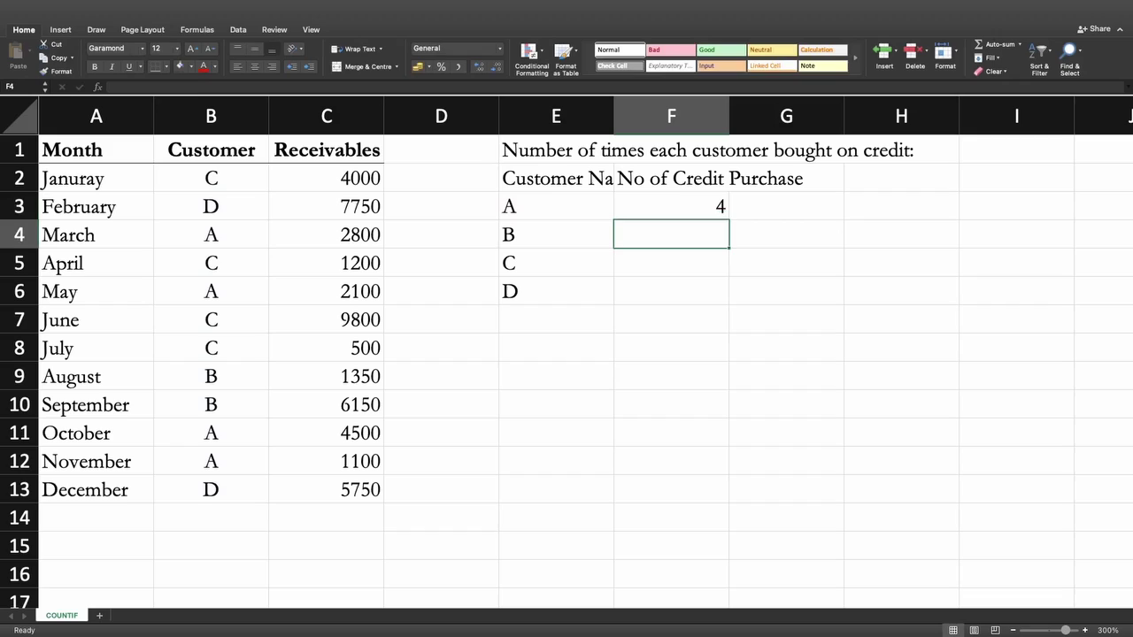
# - Fill the absolute-range COUNTIF from F3 down through F6 and check the formulas for customers D and C
pyautogui.press('Up')
pyautogui.moveTo(729, 219); pyautogui.dragTo(728, 299)
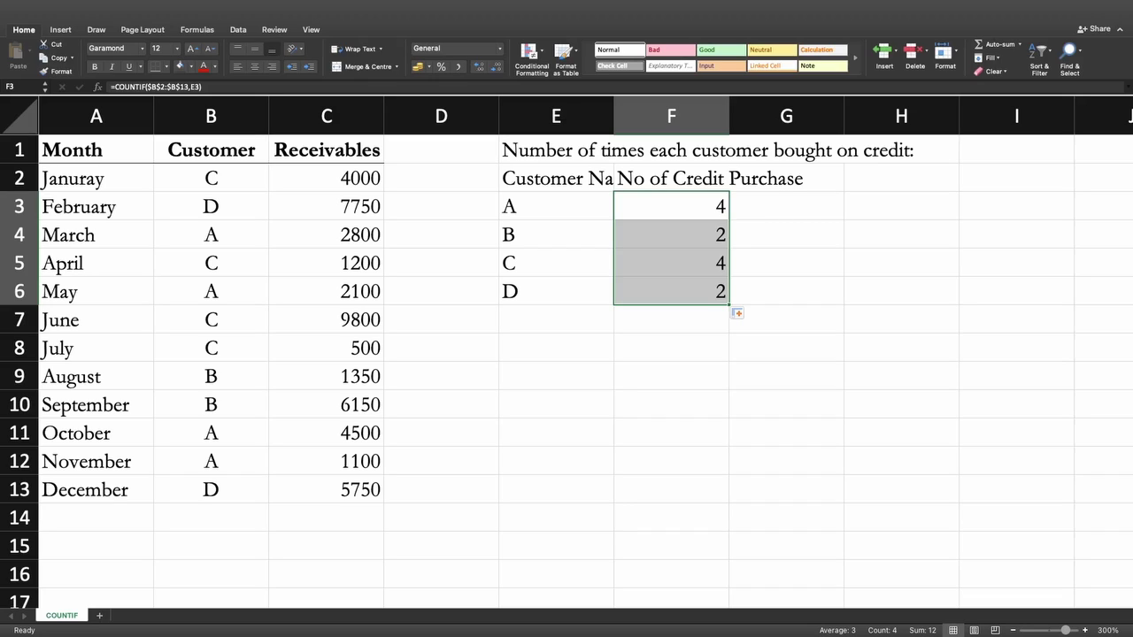
pyautogui.click(671, 292)
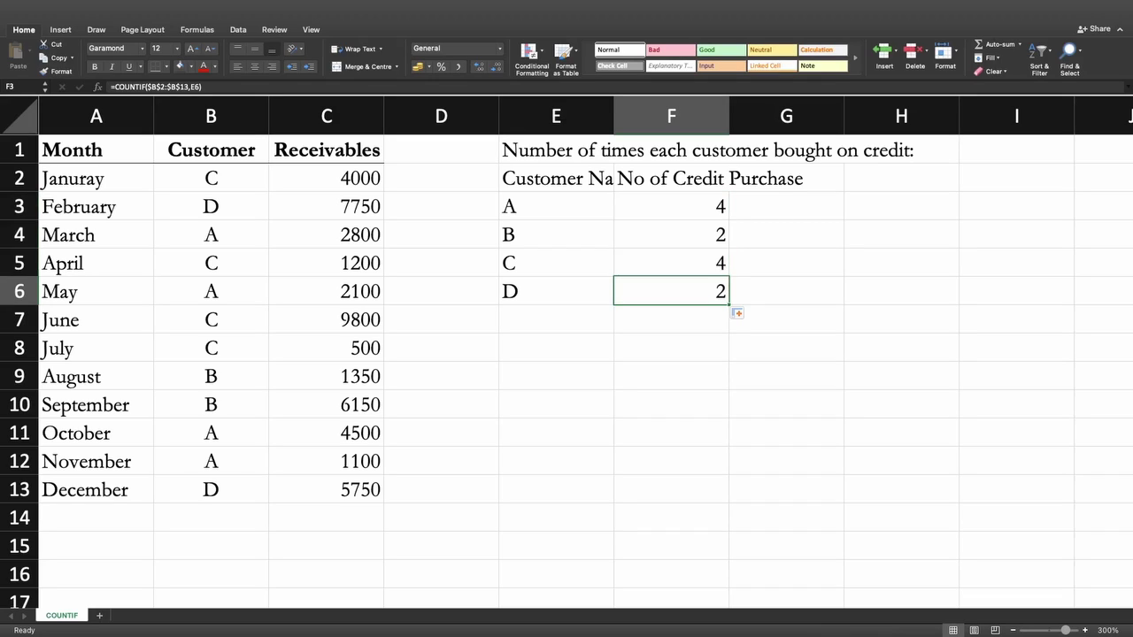
pyautogui.click(671, 264)
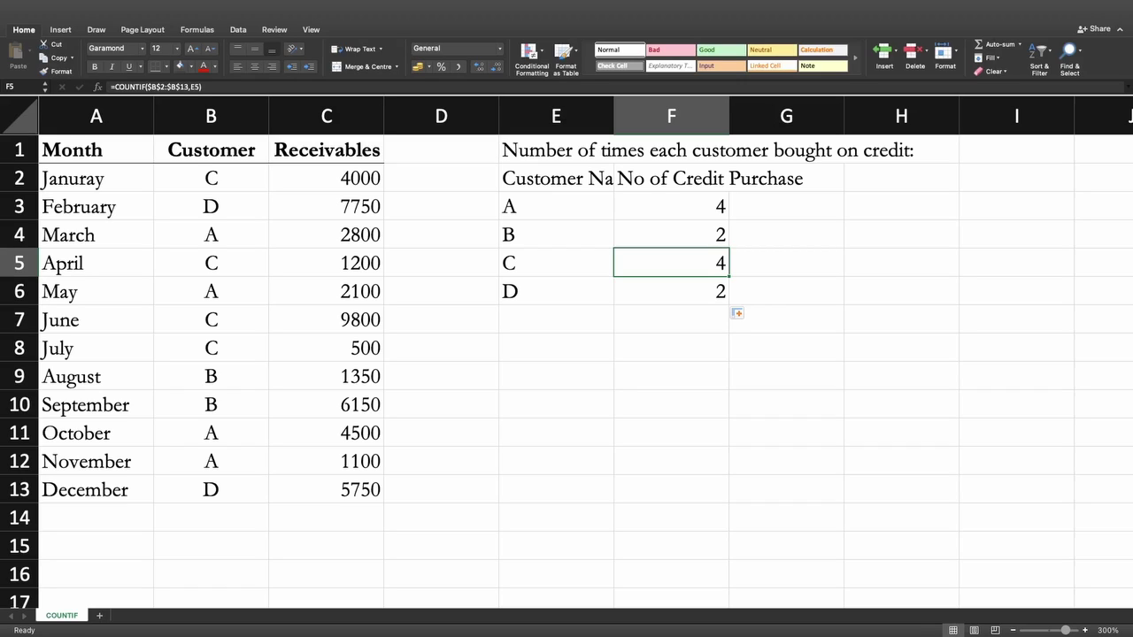
pyautogui.click(671, 207)
# - Add a bottom border under the summary table headings in E2:F2
pyautogui.moveTo(556, 178); pyautogui.dragTo(671, 178)
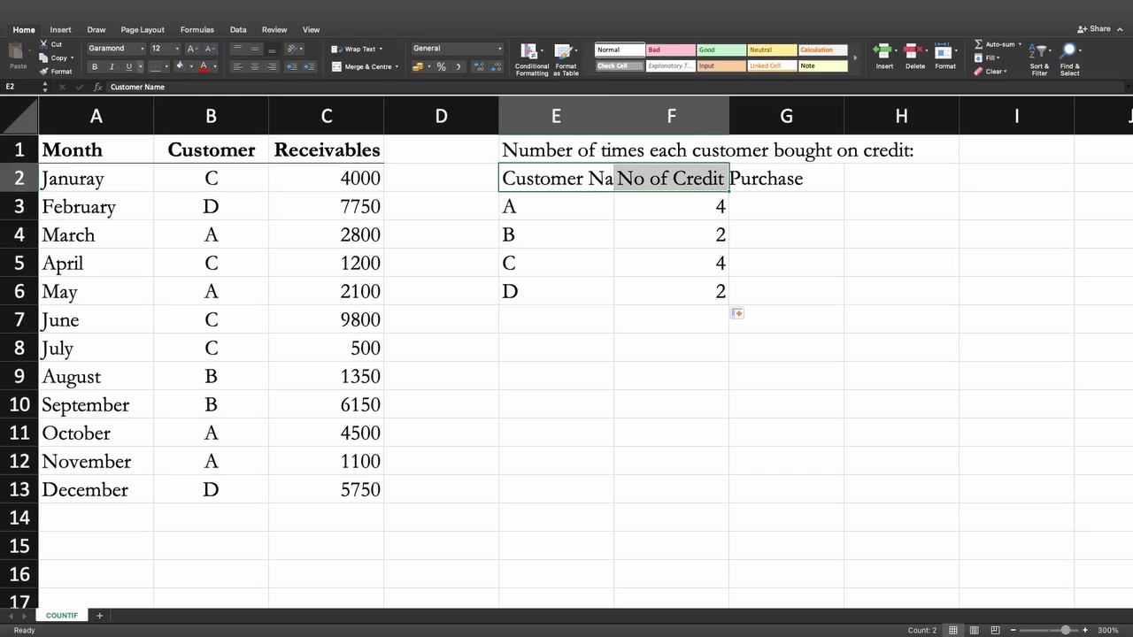
pyautogui.click(155, 66)
pyautogui.click(901, 319)
# - Widen columns E and F just enough to fit the headings "Customer Name" and "No of Credit Purchase"
pyautogui.click(556, 178)
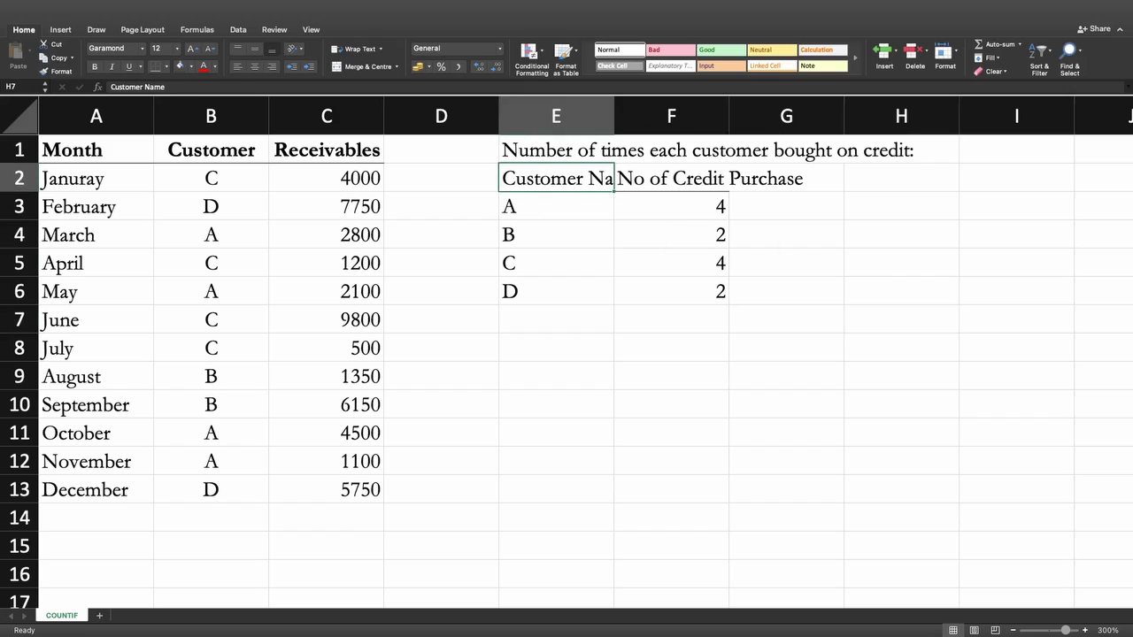
pyautogui.doubleClick(614, 116)
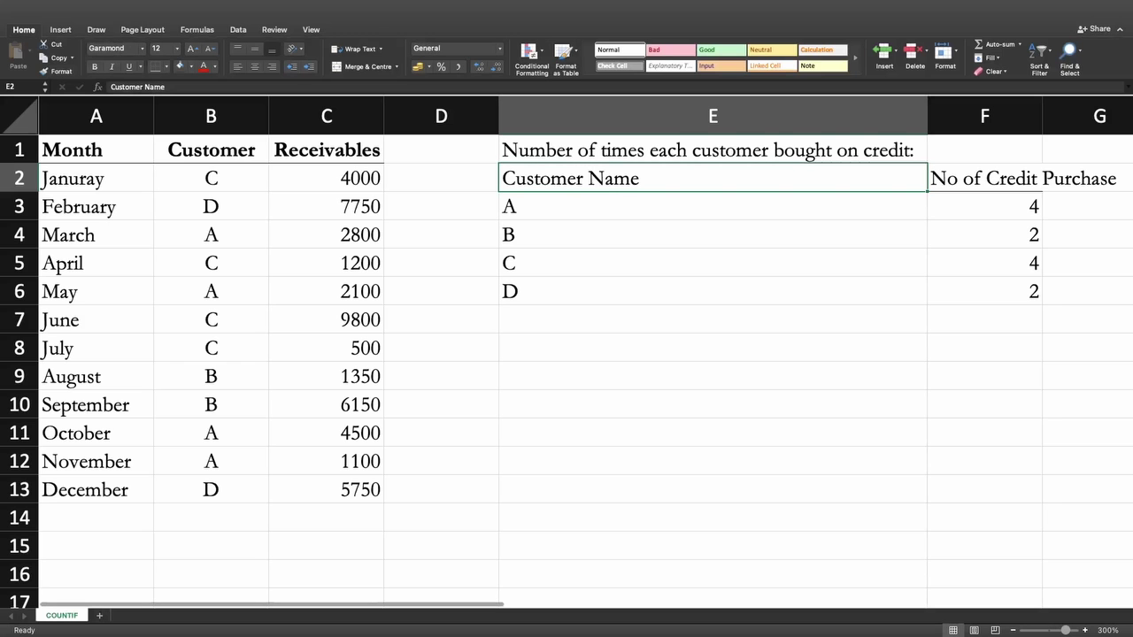
pyautogui.moveTo(928, 116); pyautogui.dragTo(653, 116)
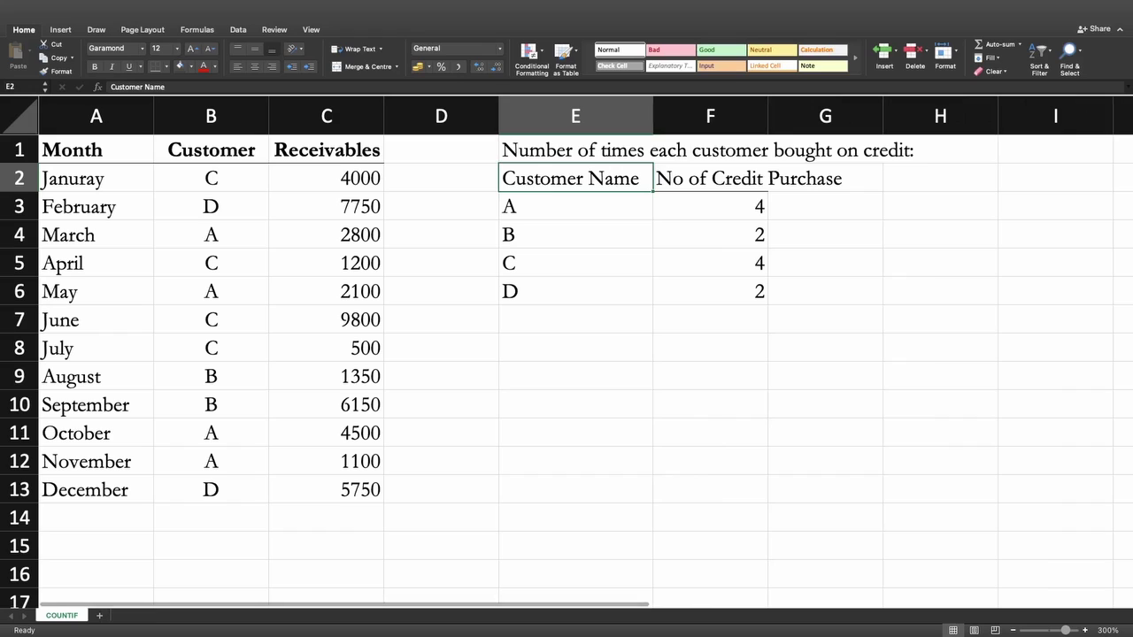
pyautogui.moveTo(770, 116); pyautogui.dragTo(849, 116)
pyautogui.click(751, 320)
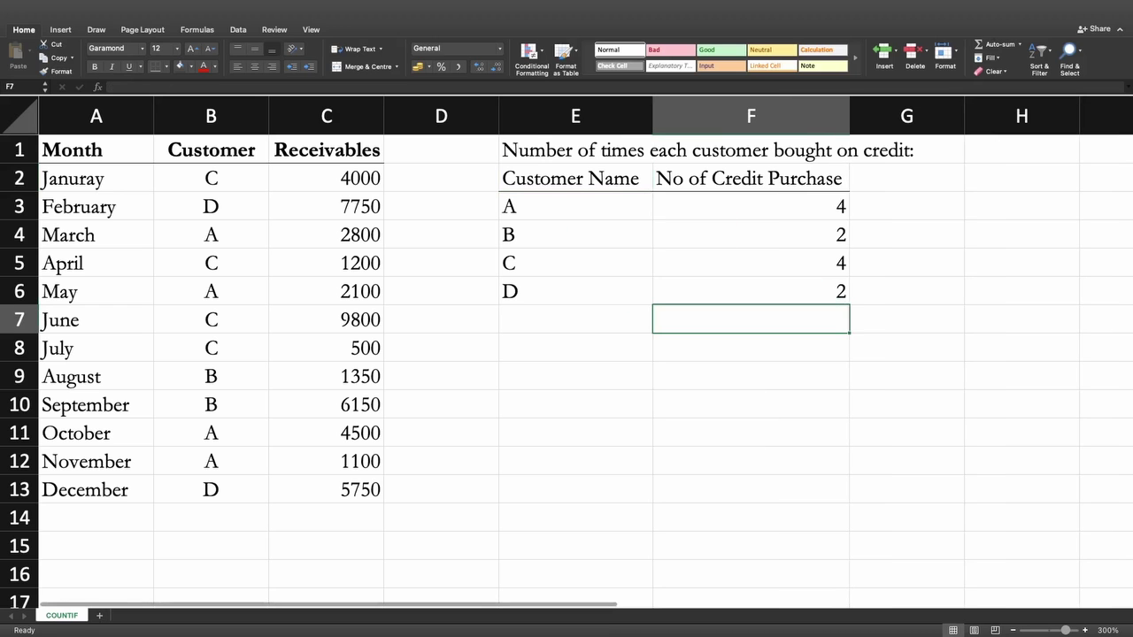
# - Center the customer letters and their purchase counts in E3:F6
pyautogui.moveTo(576, 207); pyautogui.dragTo(751, 291)
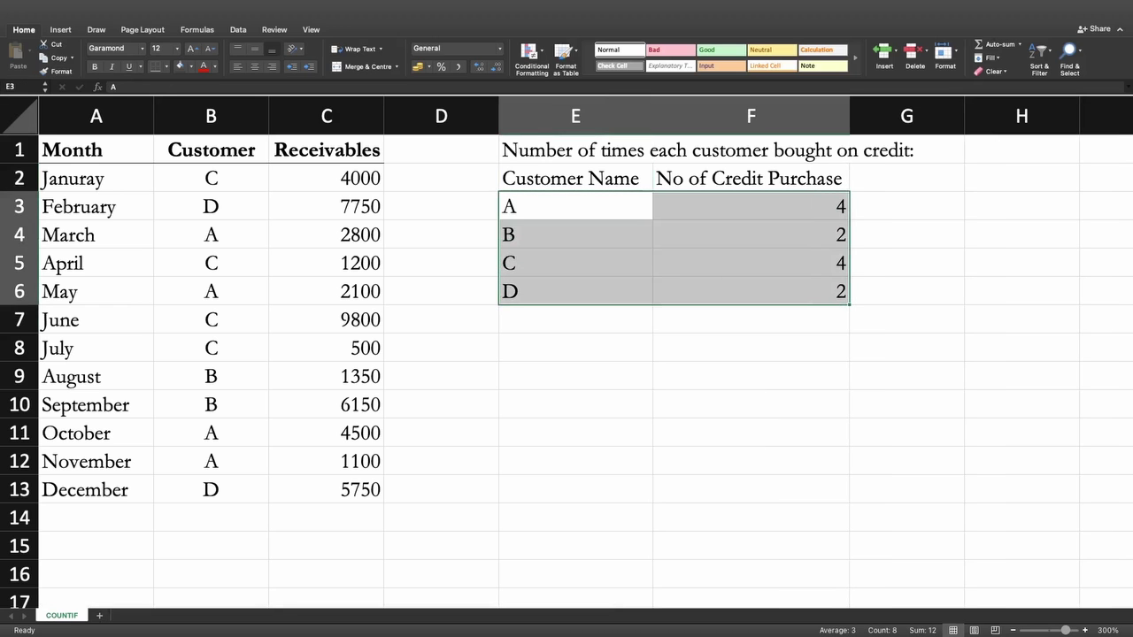
pyautogui.click(255, 66)
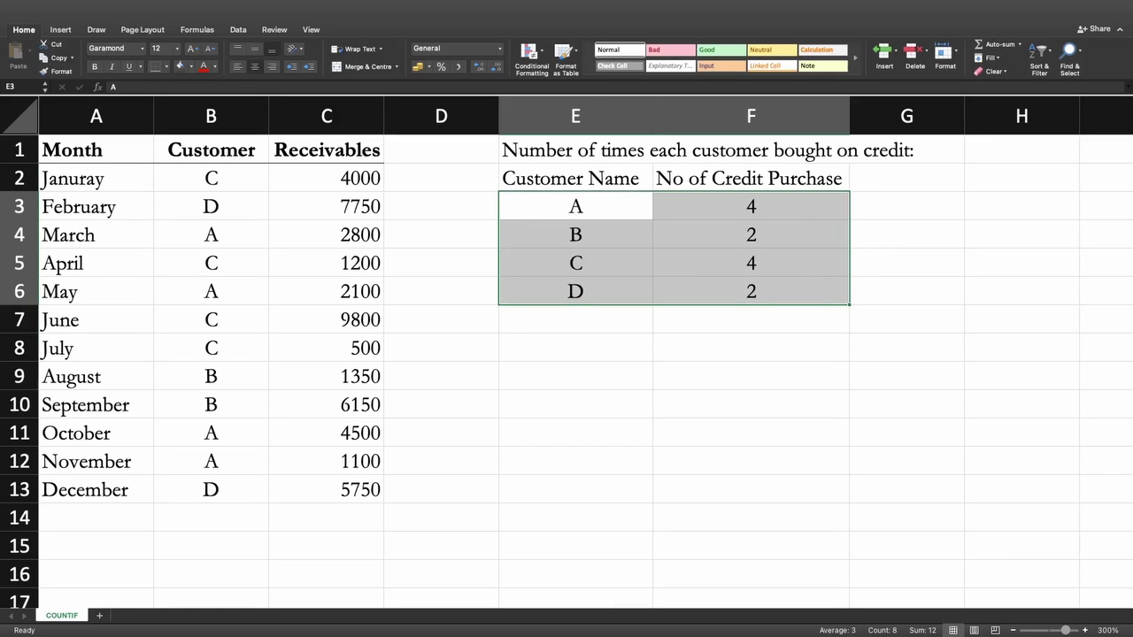
pyautogui.click(751, 376)
# - Make the summary table title in E1 bold
pyautogui.click(576, 149)
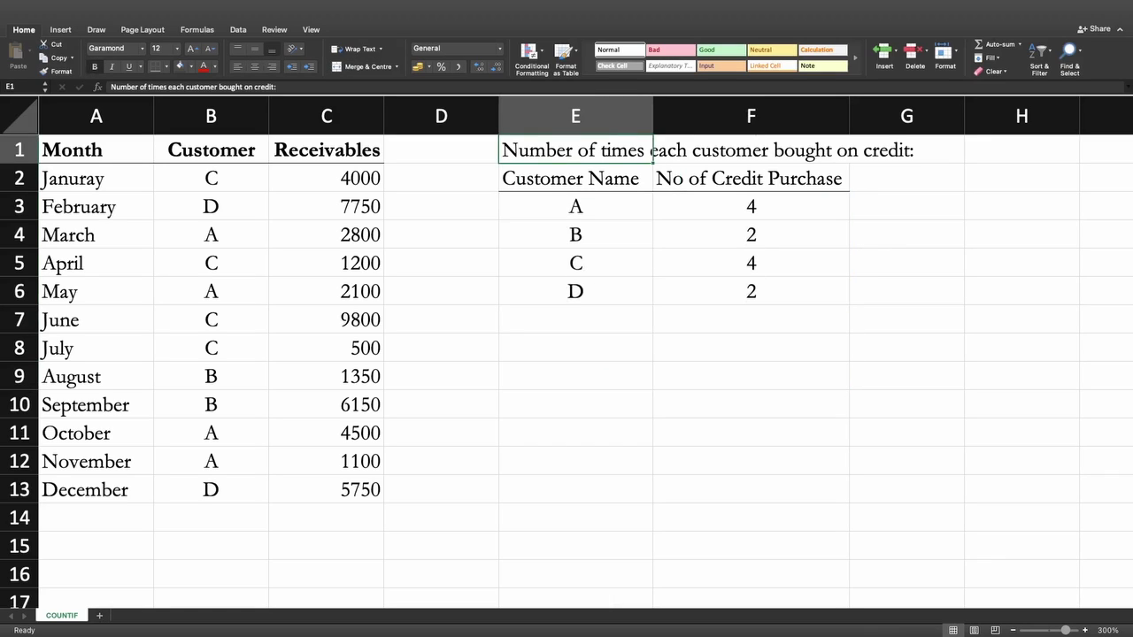
pyautogui.click(95, 66)
pyautogui.click(575, 433)
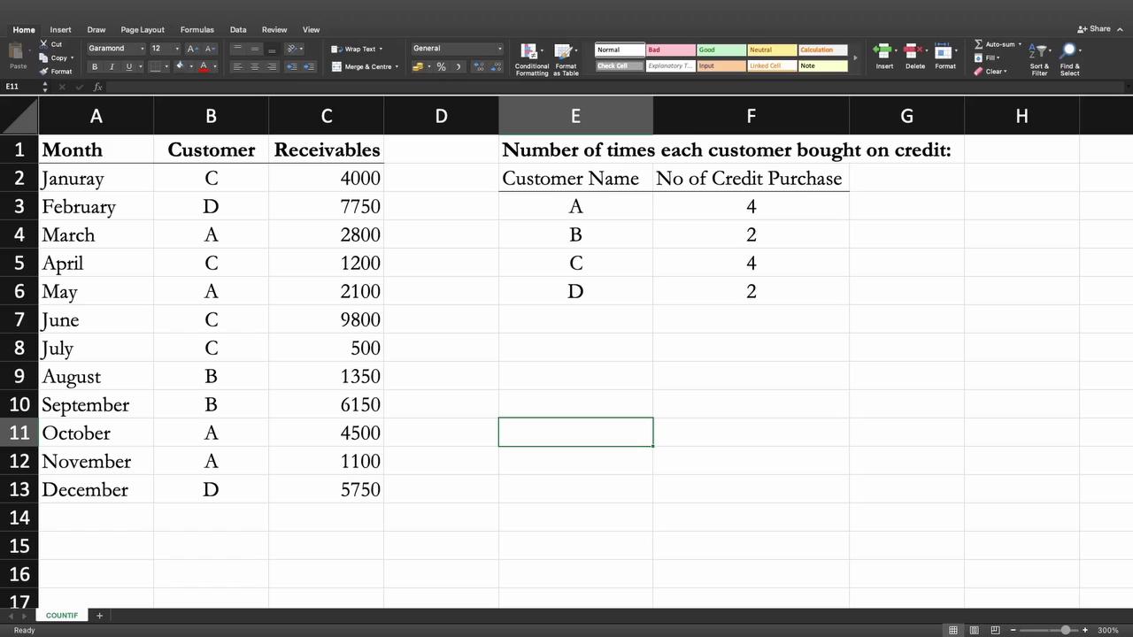